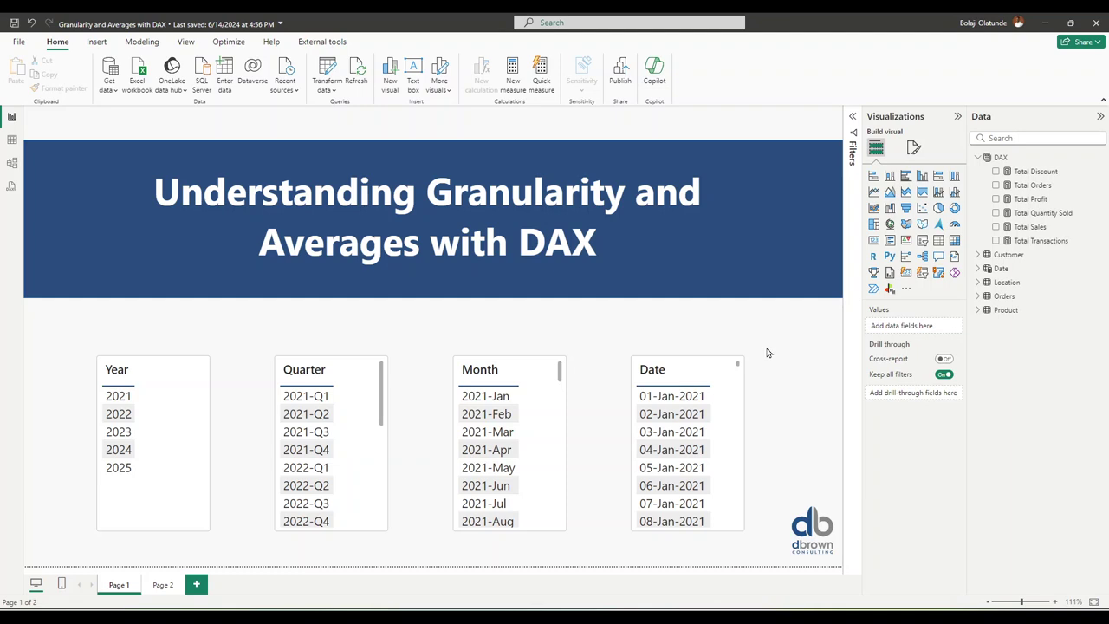
Fit the whole data model diagram in view and move the Orders table slightly closer to the Location table.
left_click(13, 165)
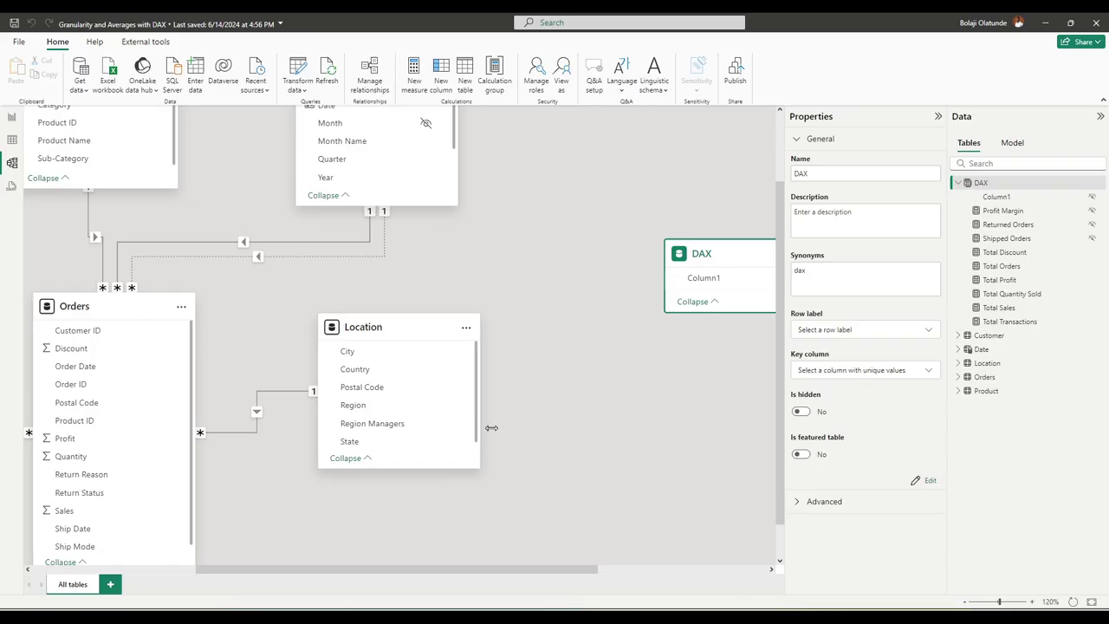
left_click(1092, 602)
left_click(572, 251)
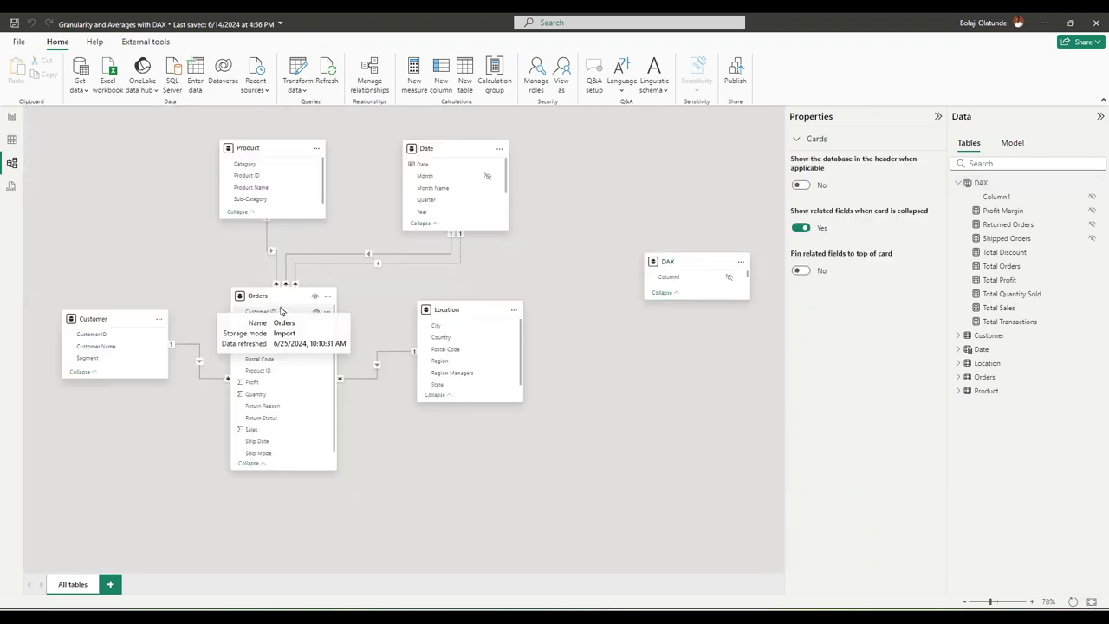
left_click_drag(270, 296, 305, 294)
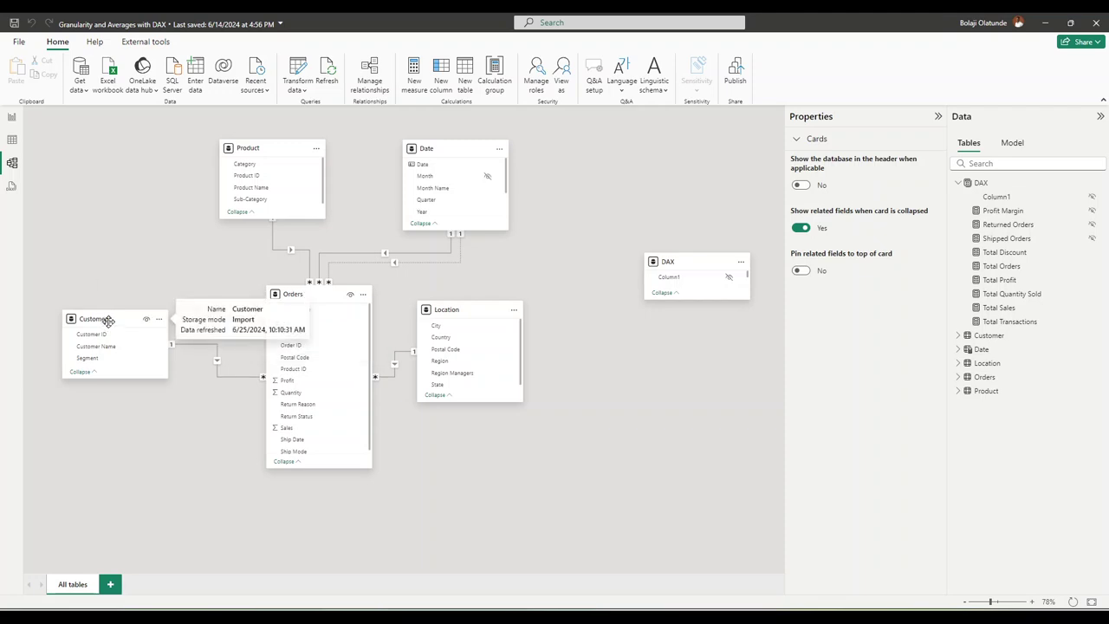
Open the Orders table's data and examine its Order ID, Order Date and Ship Date columns.
left_click(12, 140)
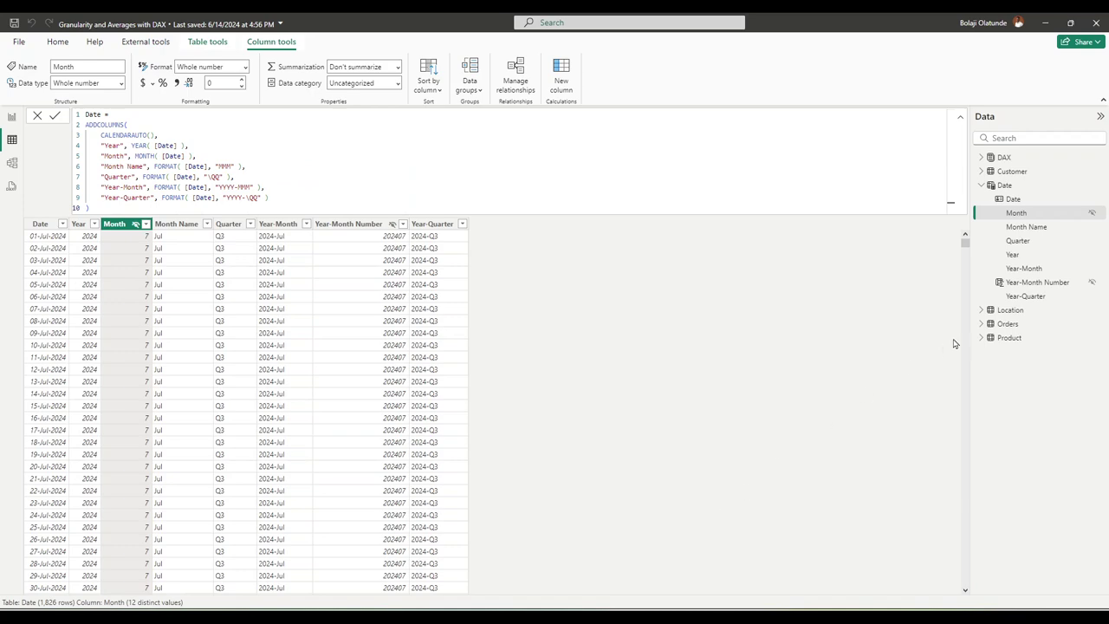
left_click(1023, 326)
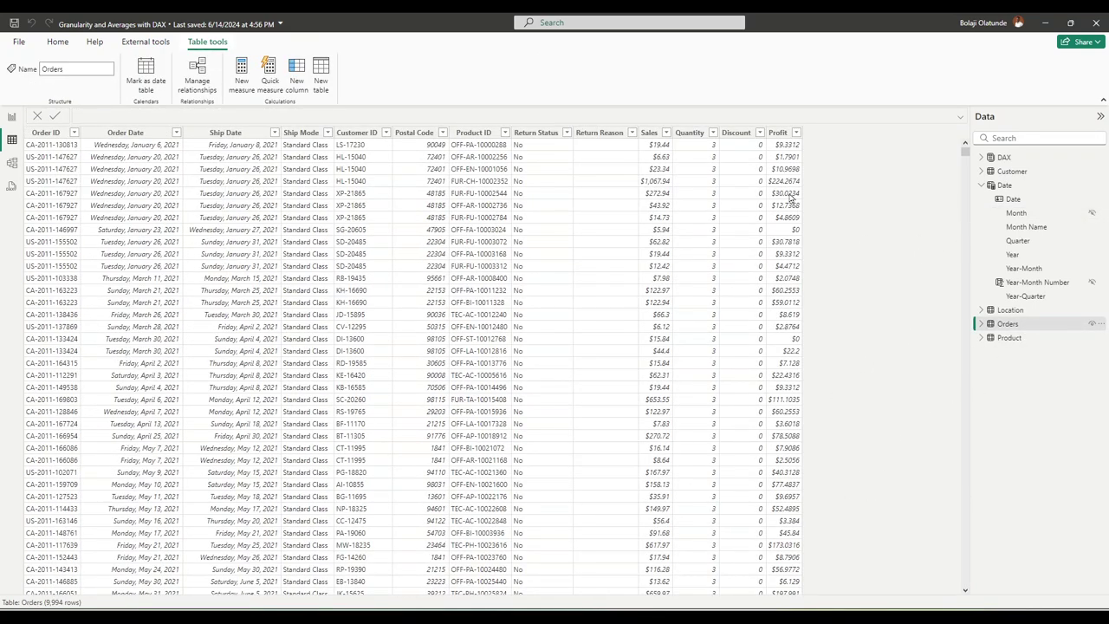
left_click(39, 149)
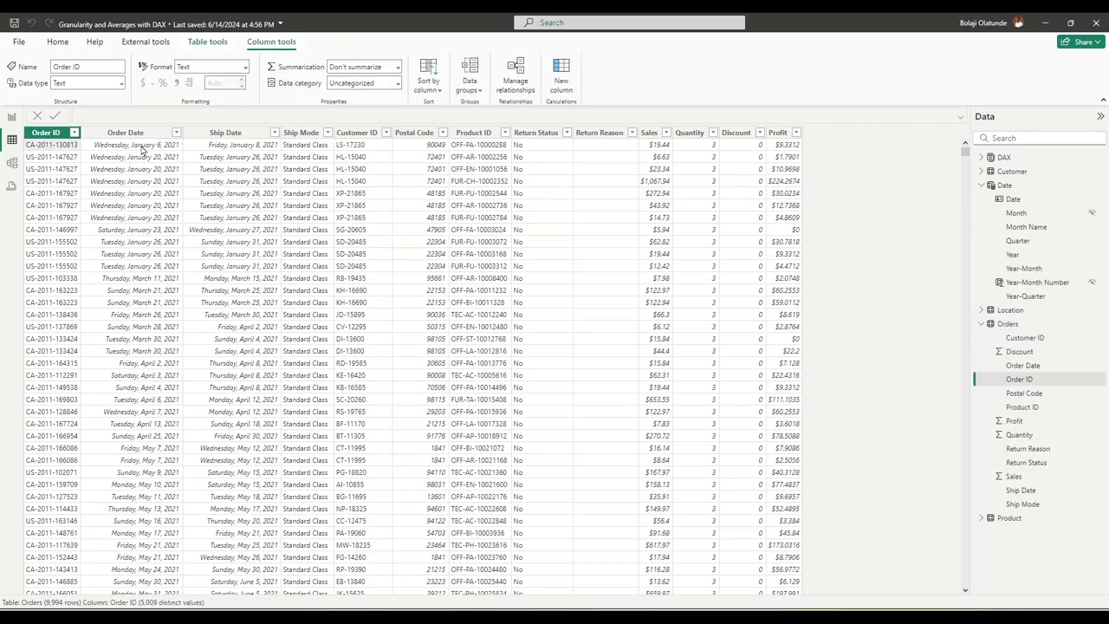
left_click(144, 149)
left_click(234, 150)
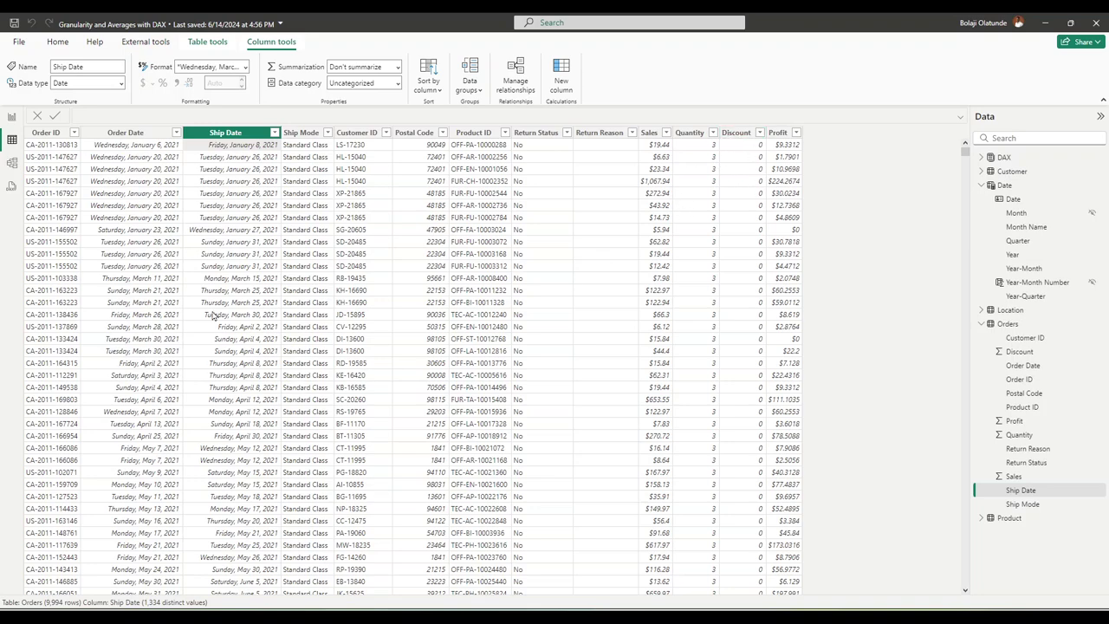
Sort the Orders table by Order ID in ascending order and select its Order Date column.
left_click(75, 133)
left_click(104, 148)
left_click(113, 132)
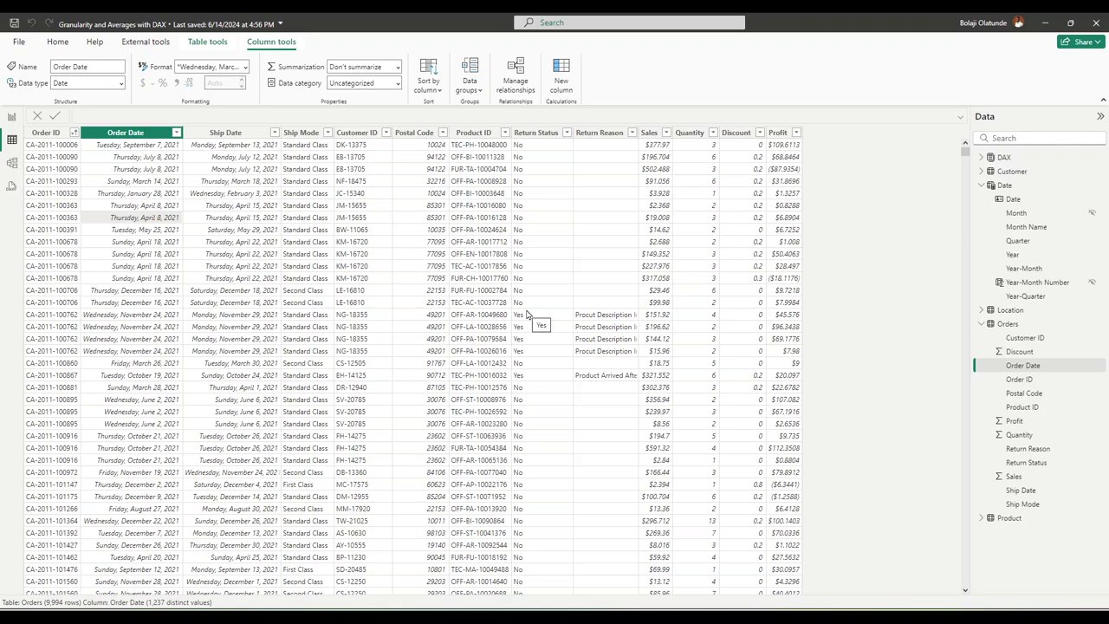
Return to the report, open Page 2 and slightly widen the data field list.
left_click(12, 116)
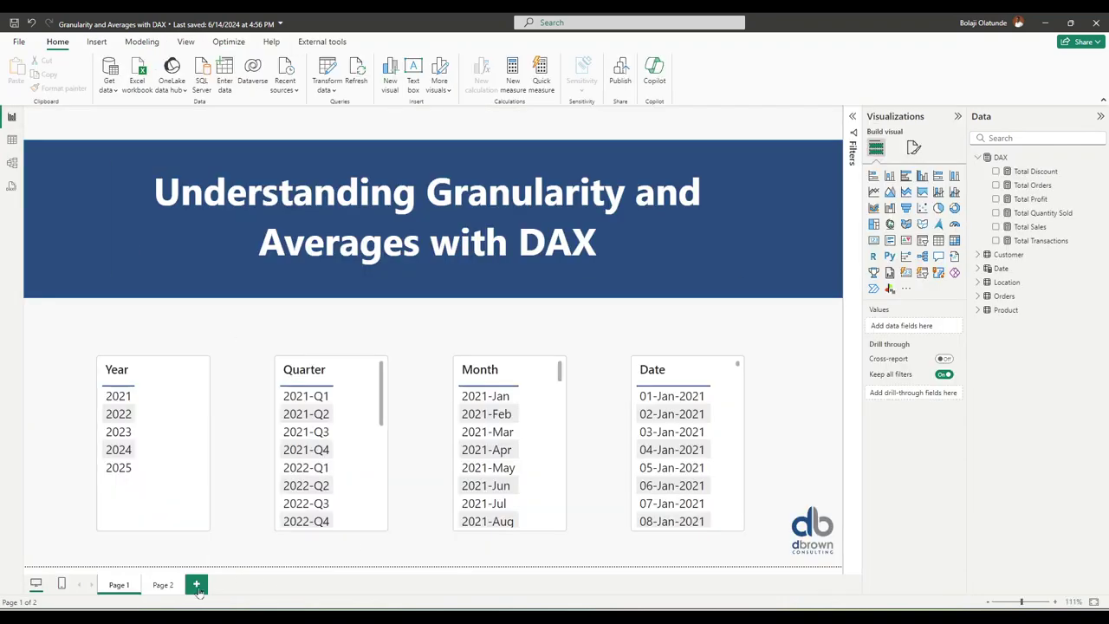
left_click(162, 585)
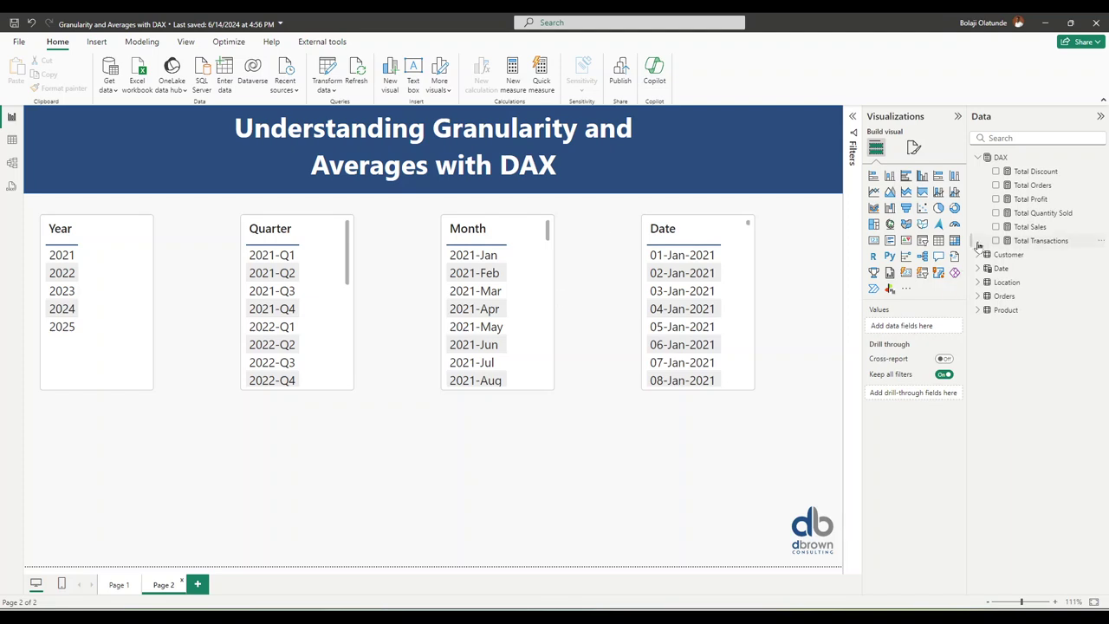
left_click_drag(968, 240, 960, 240)
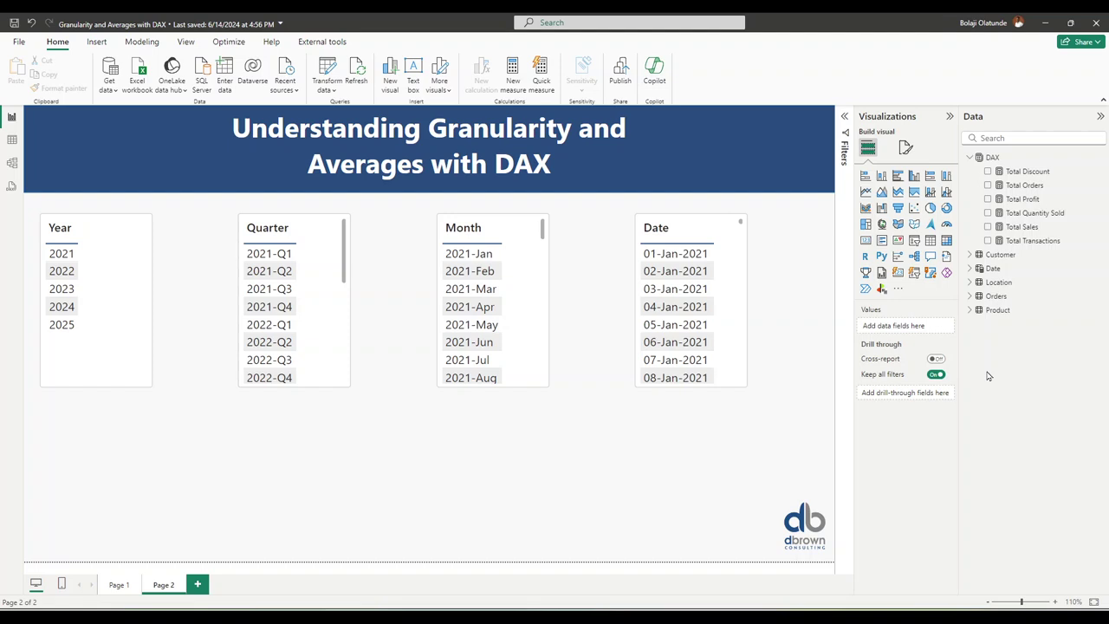
Create a new measure in the DAX table and name it "Avg. Quantity Sold".
right_click(1024, 201)
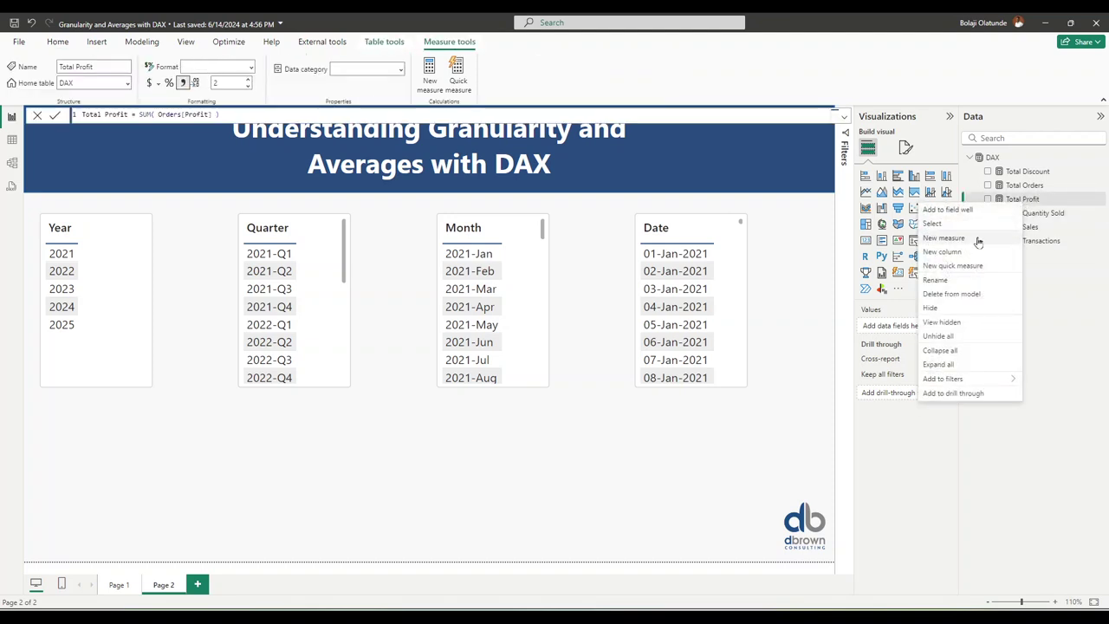
left_click(1082, 346)
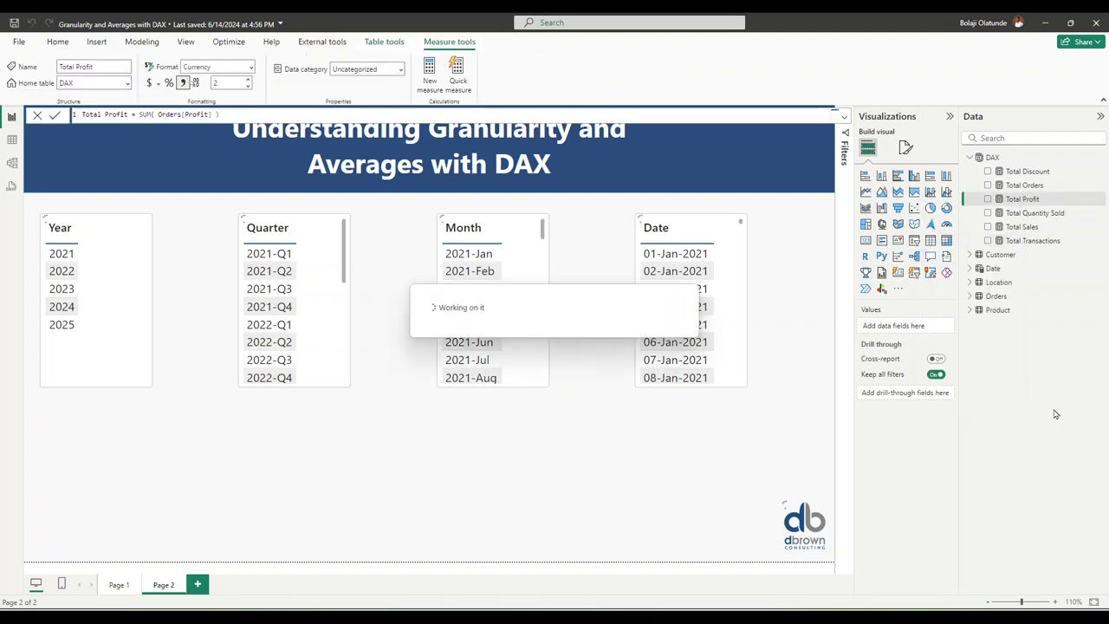
key("BackSpace")
type("Avg.")
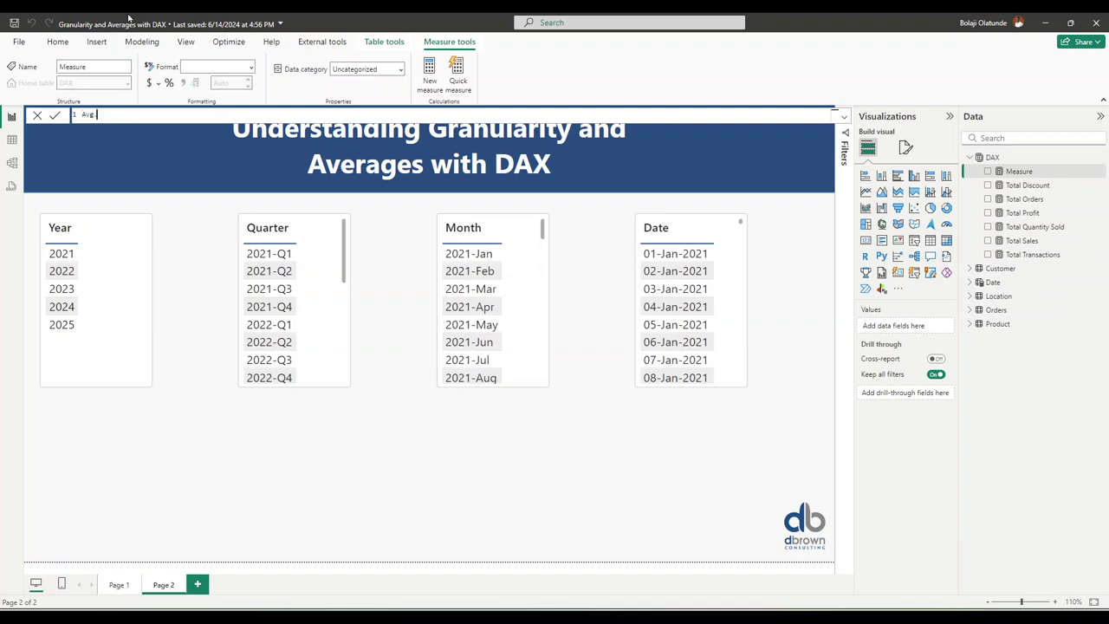
scroll(142, 114, "up", 3)
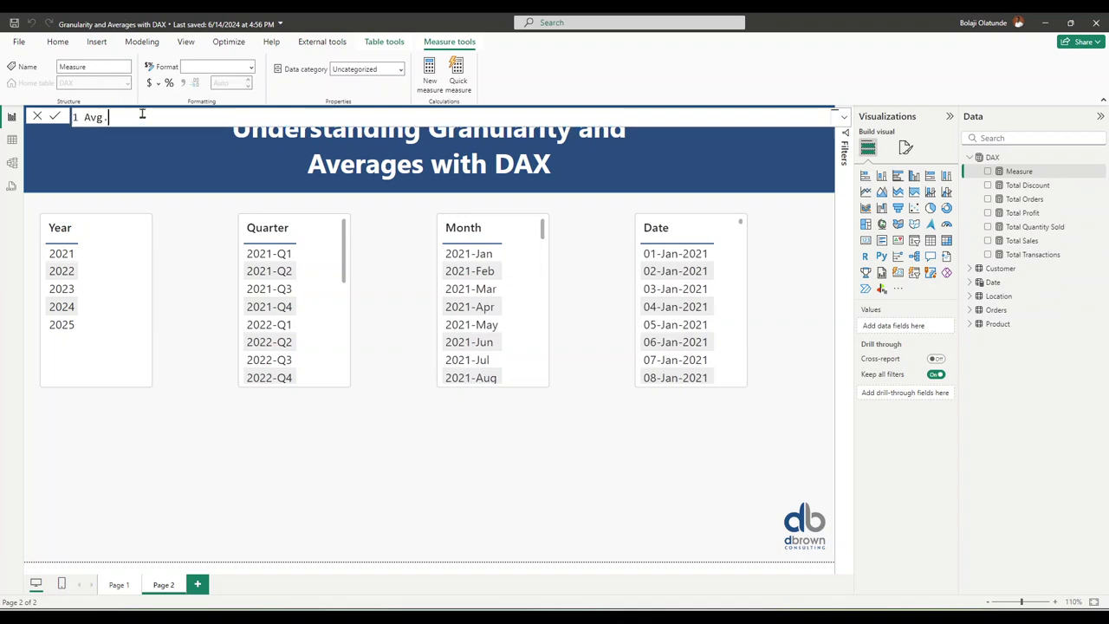
type("Quantity Sold ")
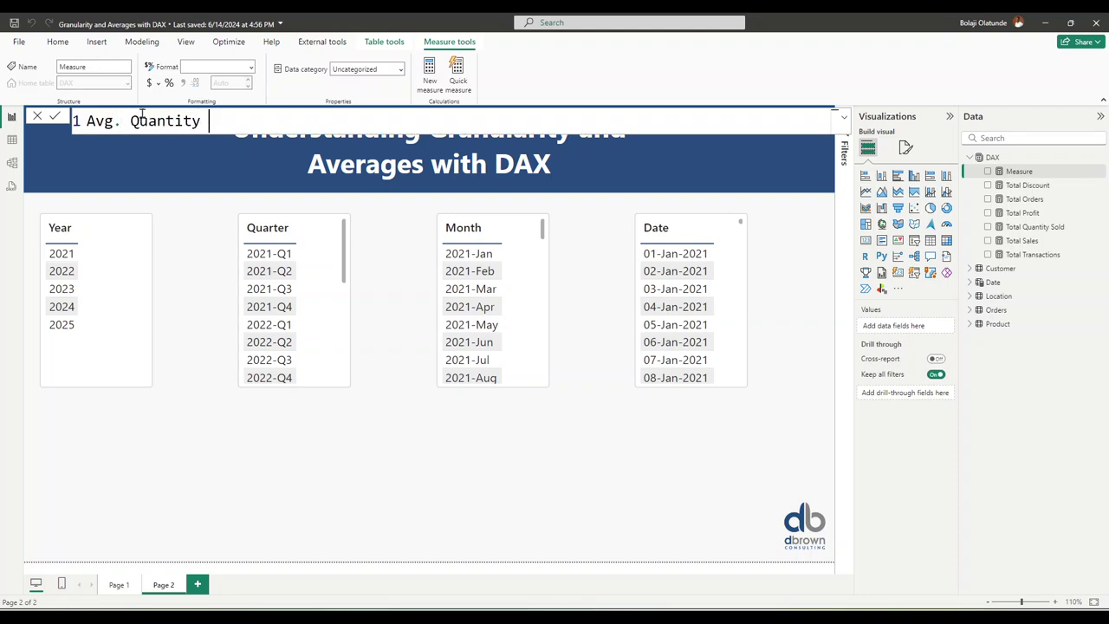
Define the Avg. Quantity Sold measure as AVERAGE( Orders[Quantity] ) and commit it.
type("= aver")
key("Tab")
type("qua")
key("Down")
key("Down")
key("Tab")
type(")")
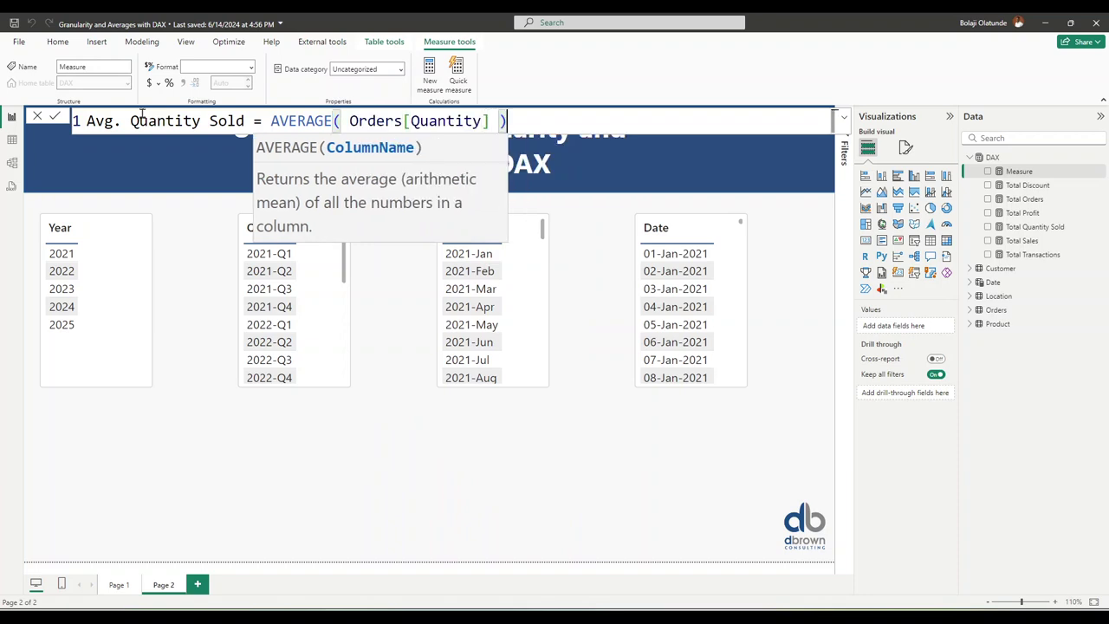
key("Return")
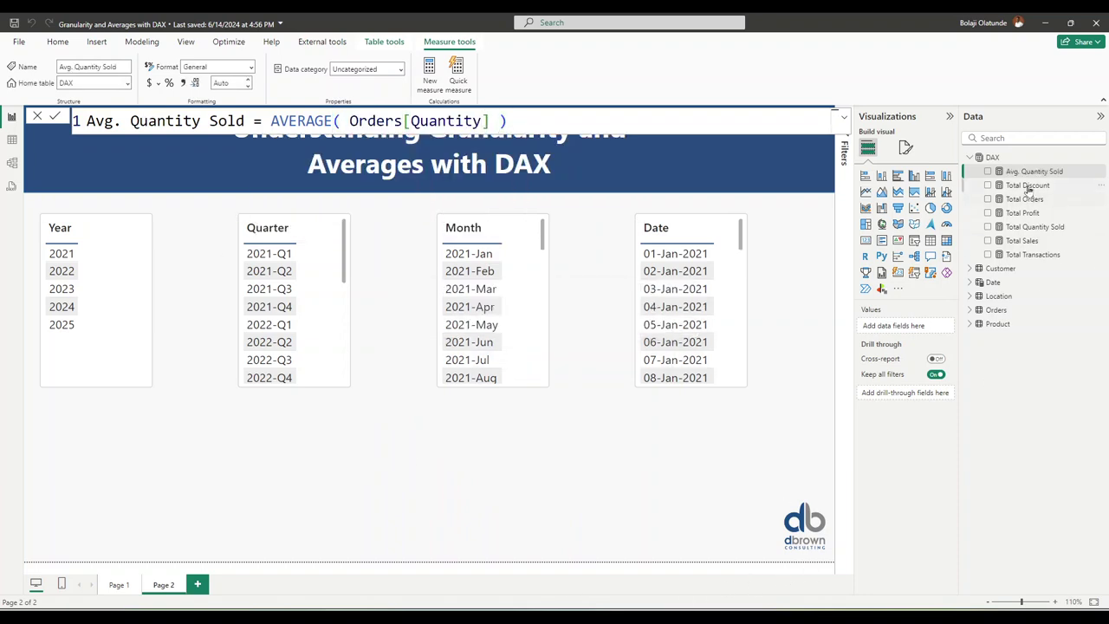
Add the Avg. Quantity Sold measure to the Year table and widen the table to fit both columns.
left_click(130, 315)
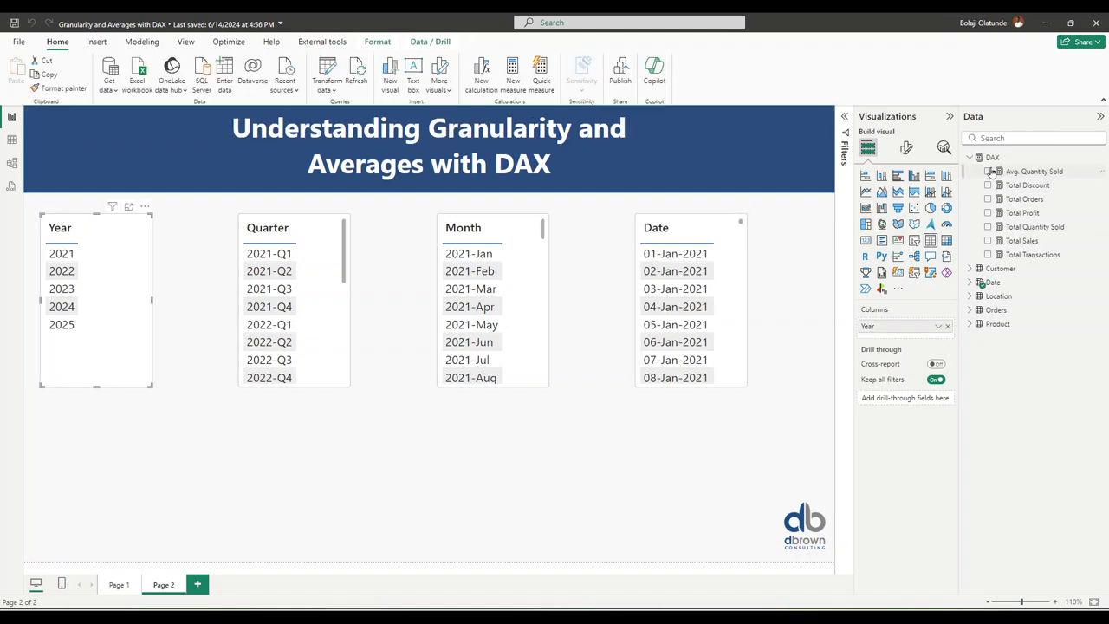
left_click(988, 171)
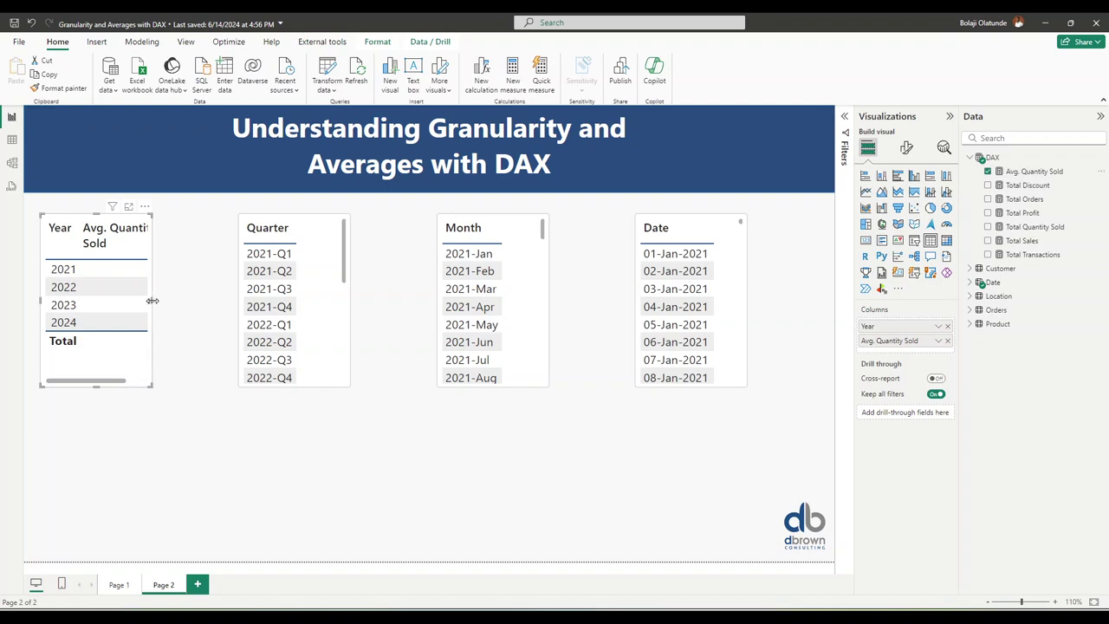
left_click_drag(176, 318, 211, 319)
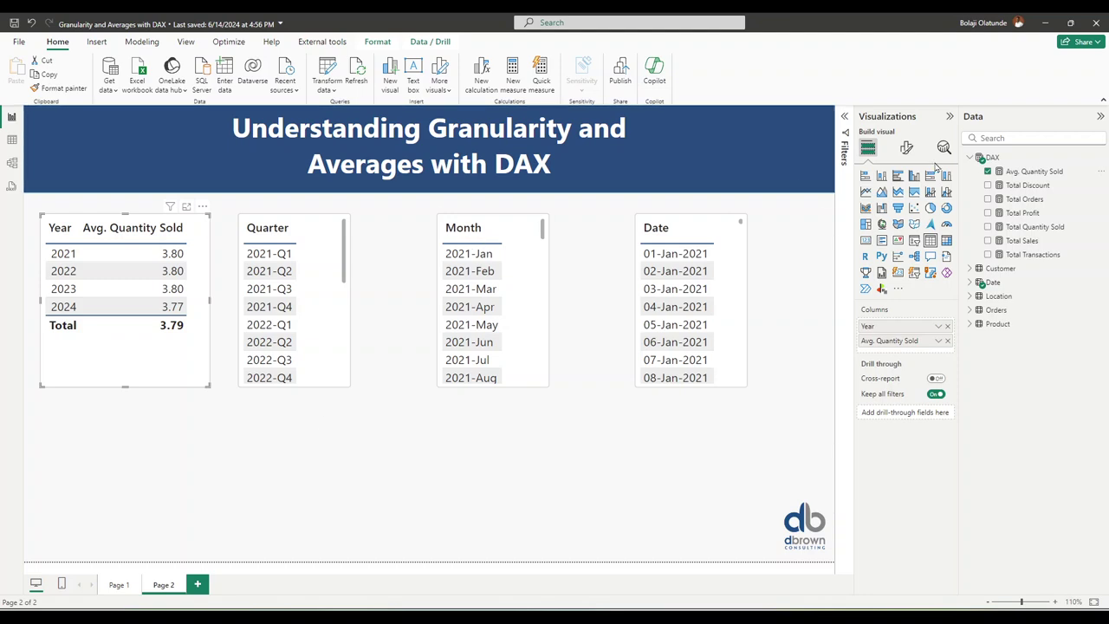
Start a new measure named "Avg. Quantity Sold per Order" in the DAX table and begin its formula with AVERAGEX on a second line.
left_click(1031, 170)
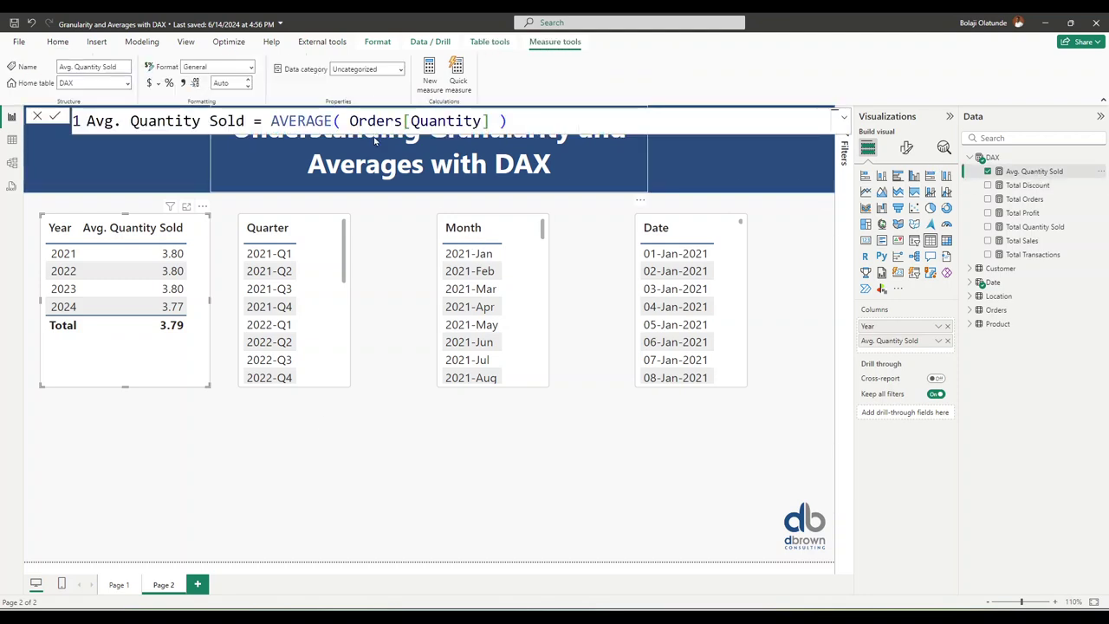
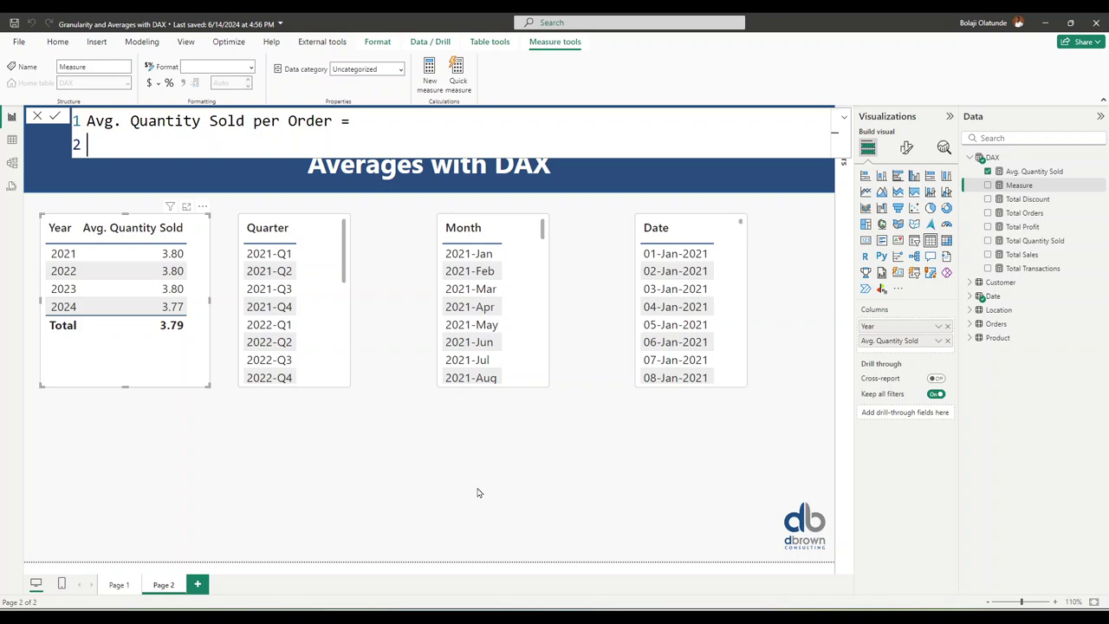
type("a")
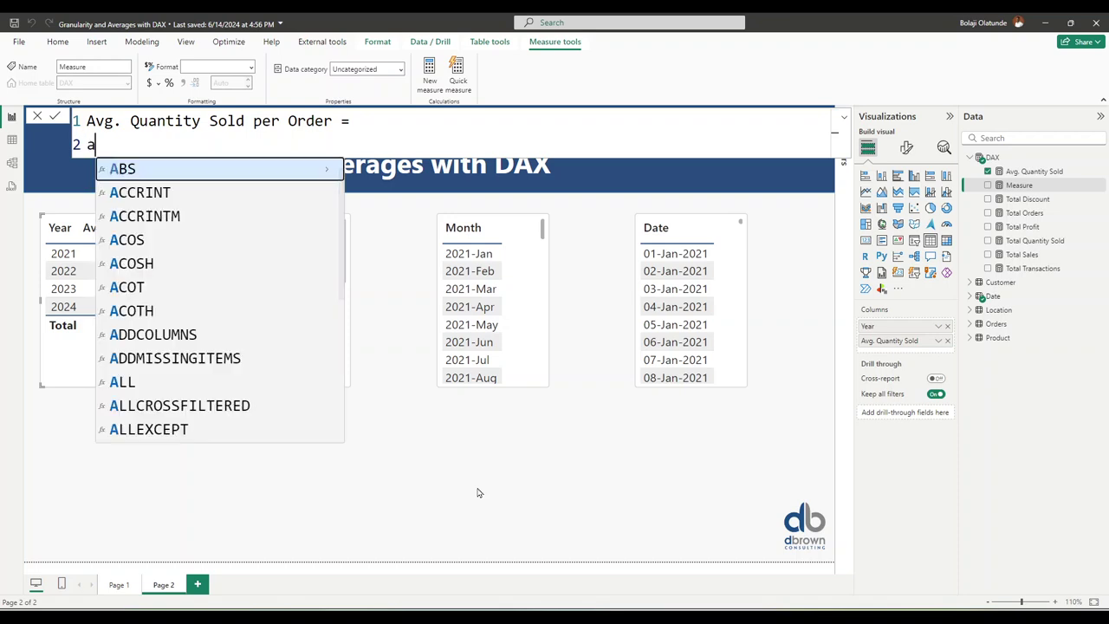
type("ver")
key("Down")
key("Down")
key("Tab")
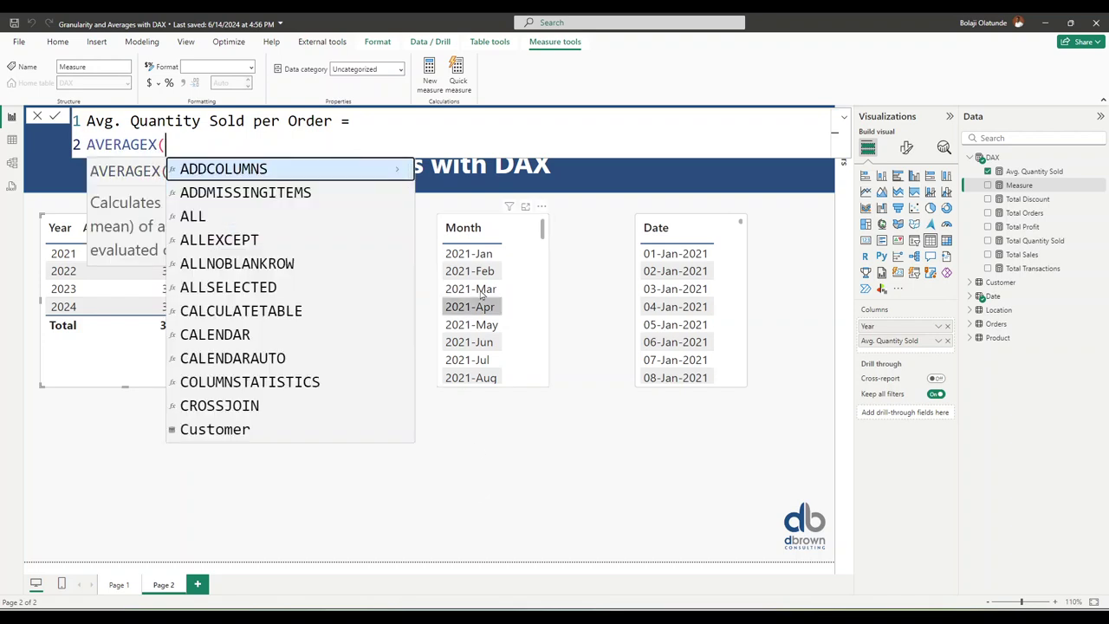
Examine the syntax hint and full description of the AVERAGEX function in the formula editor.
left_click(172, 145)
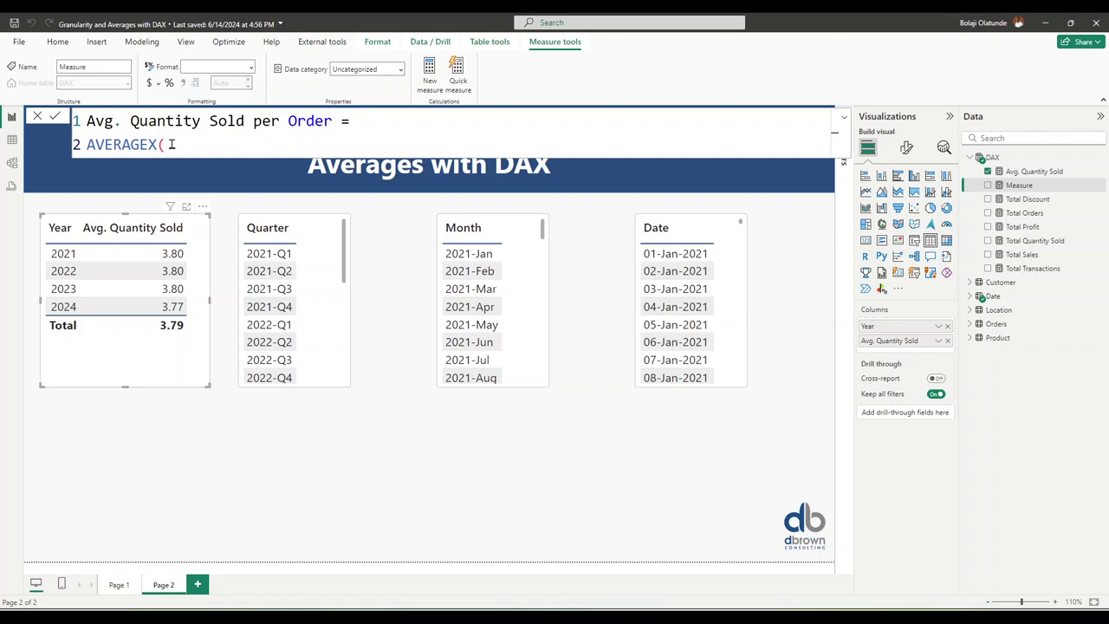
key("ctrl+space")
left_click(171, 145)
key("BackSpace")
type("(")
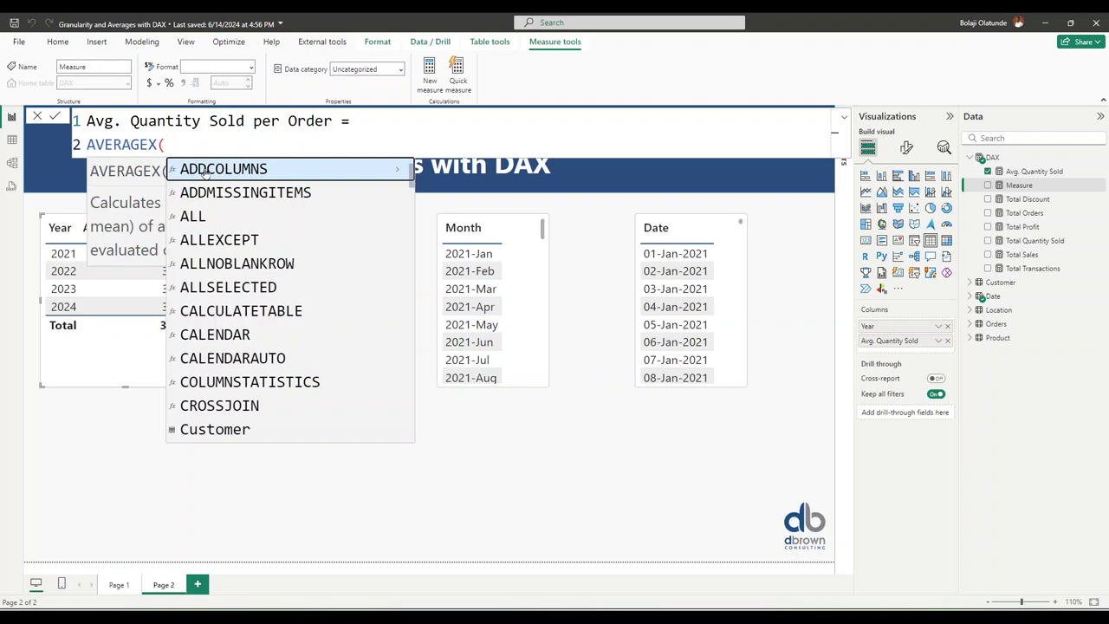
left_click(150, 144)
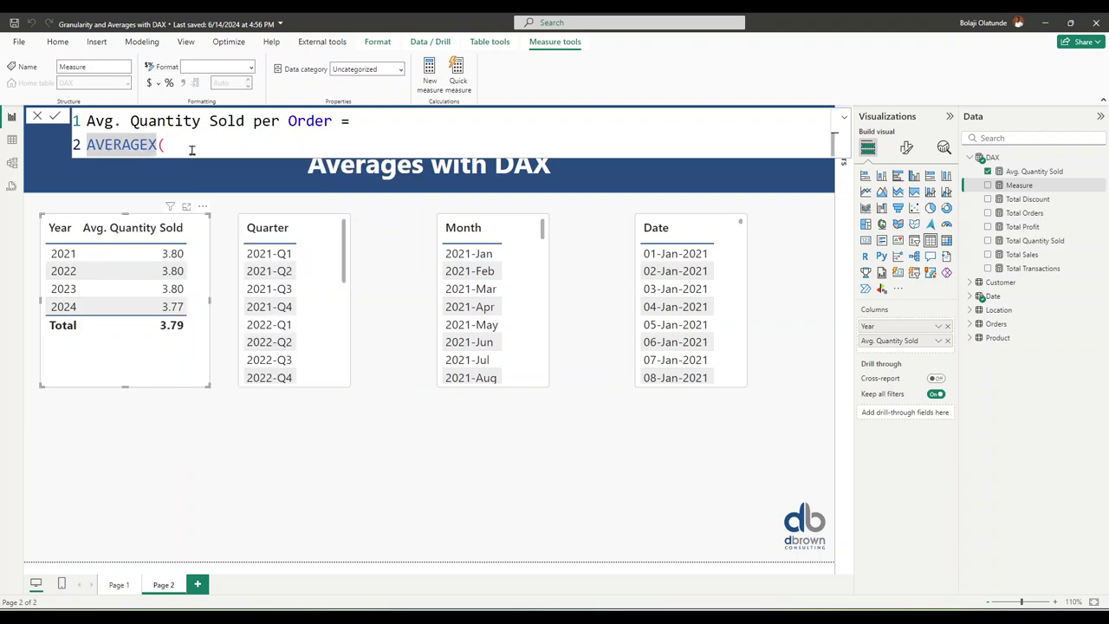
left_click(192, 150)
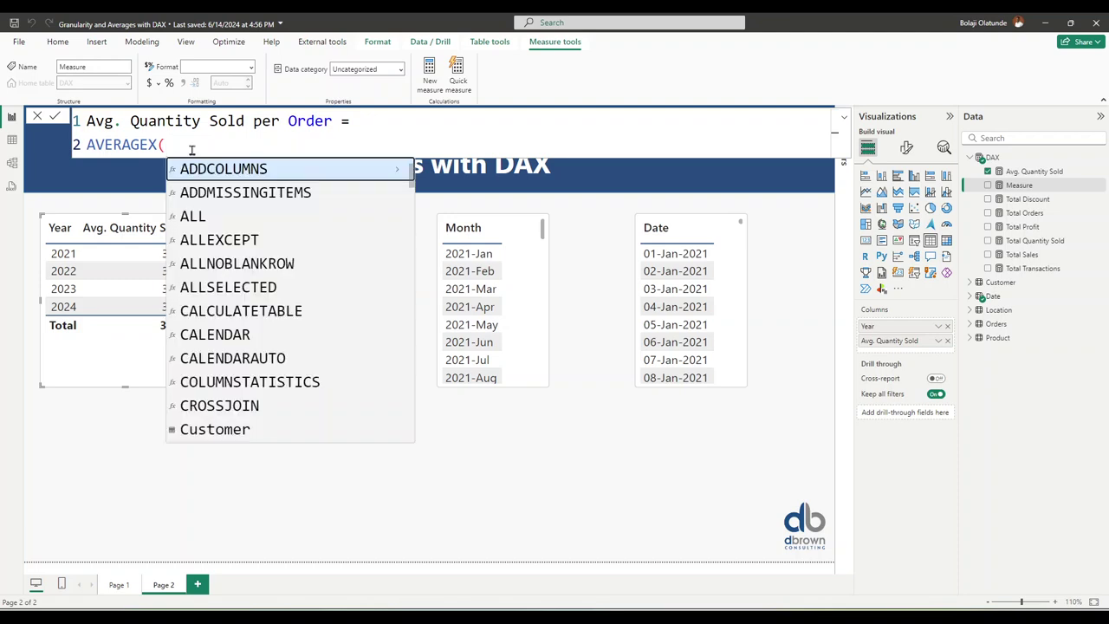
left_click(157, 145)
double_click(157, 144)
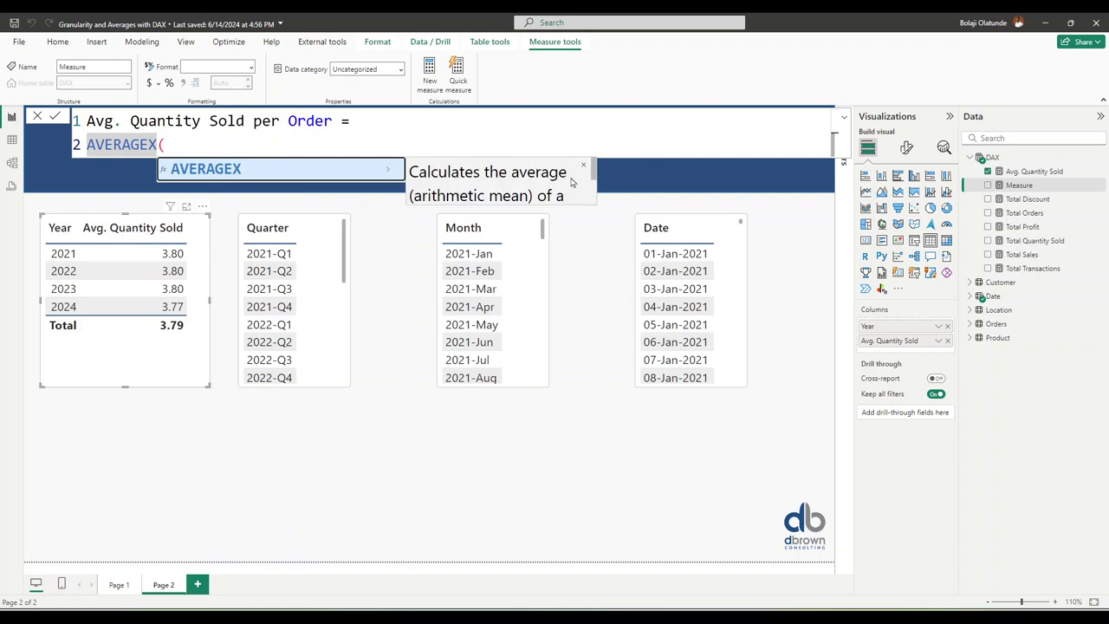
scroll(574, 179, "down", 1)
scroll(551, 179, "down", 1)
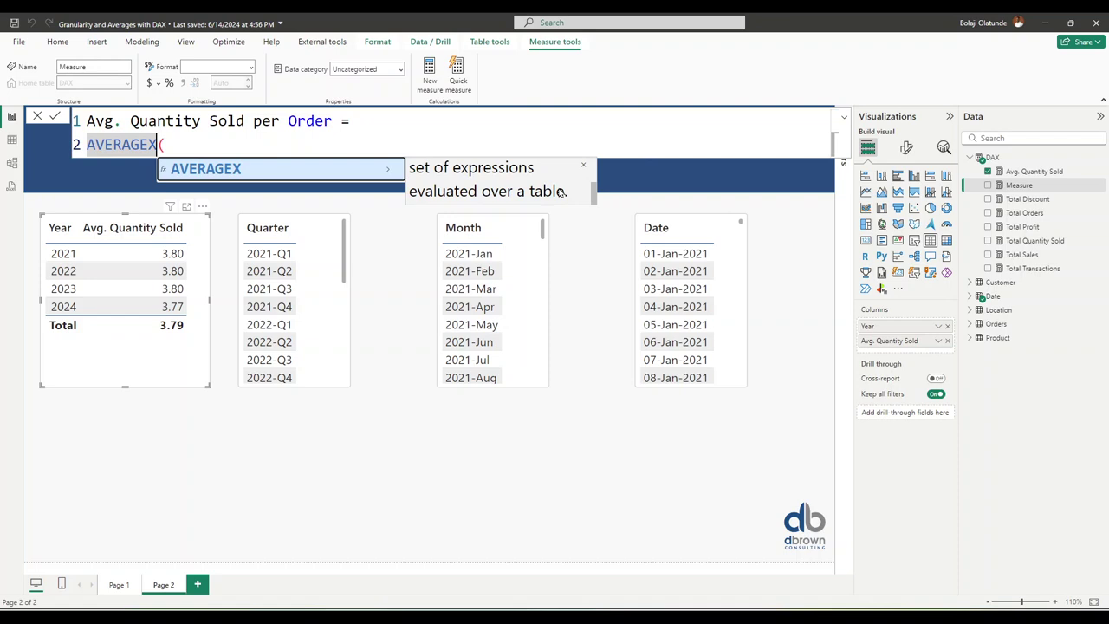
scroll(563, 193, "up", 3)
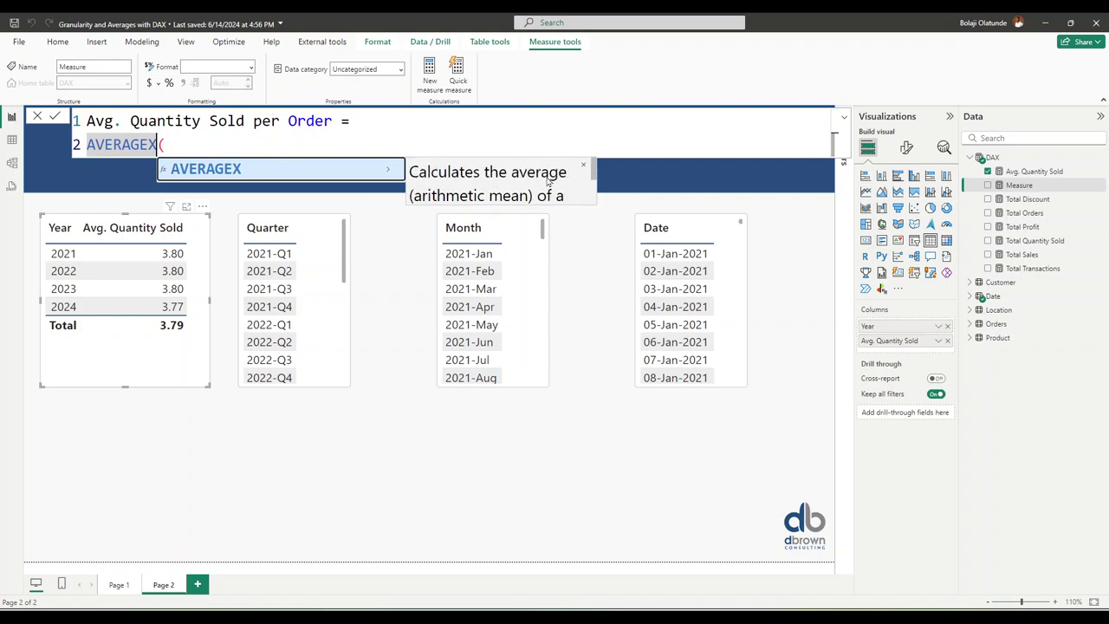
scroll(548, 181, "down", 2)
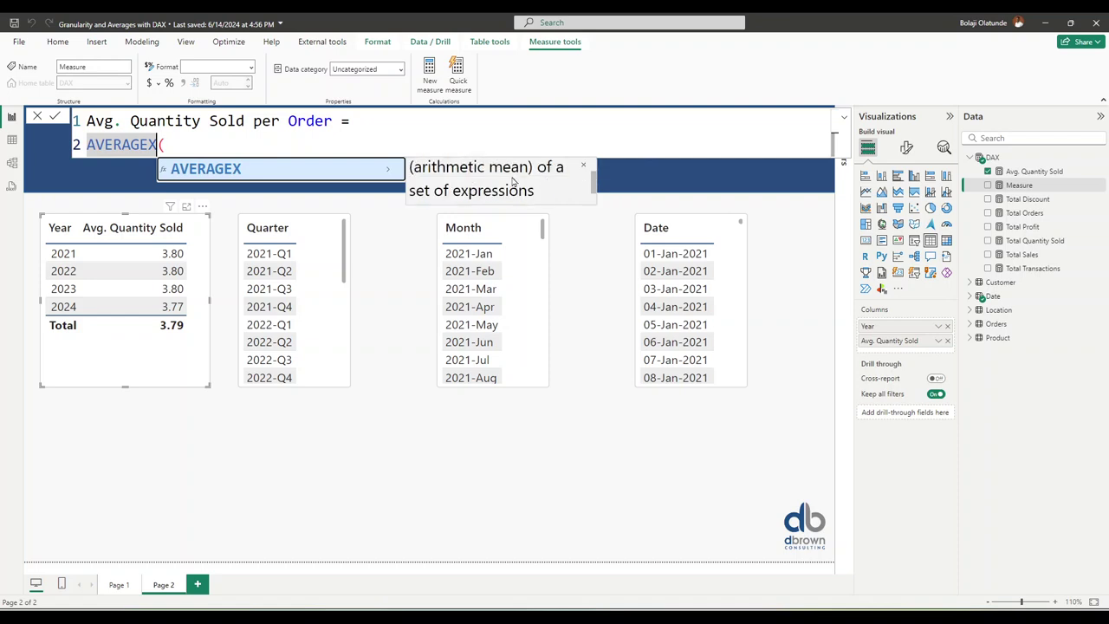
scroll(539, 180, "down", 1)
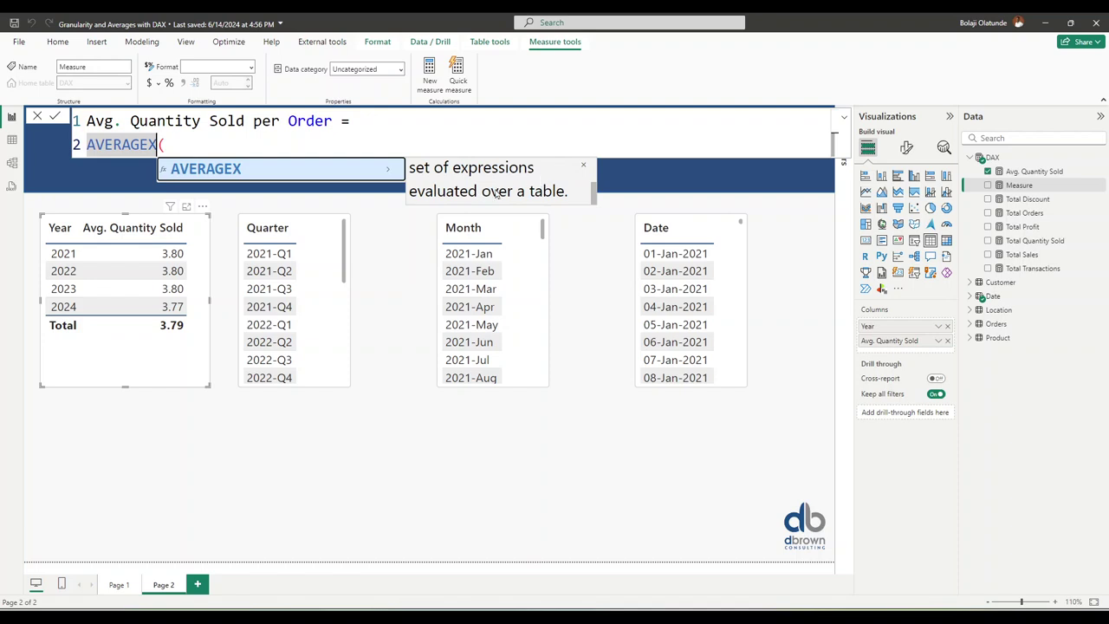
Begin the table argument of AVERAGEX on a new third line with the VALUES function.
left_click(216, 149)
key("shift+Return")
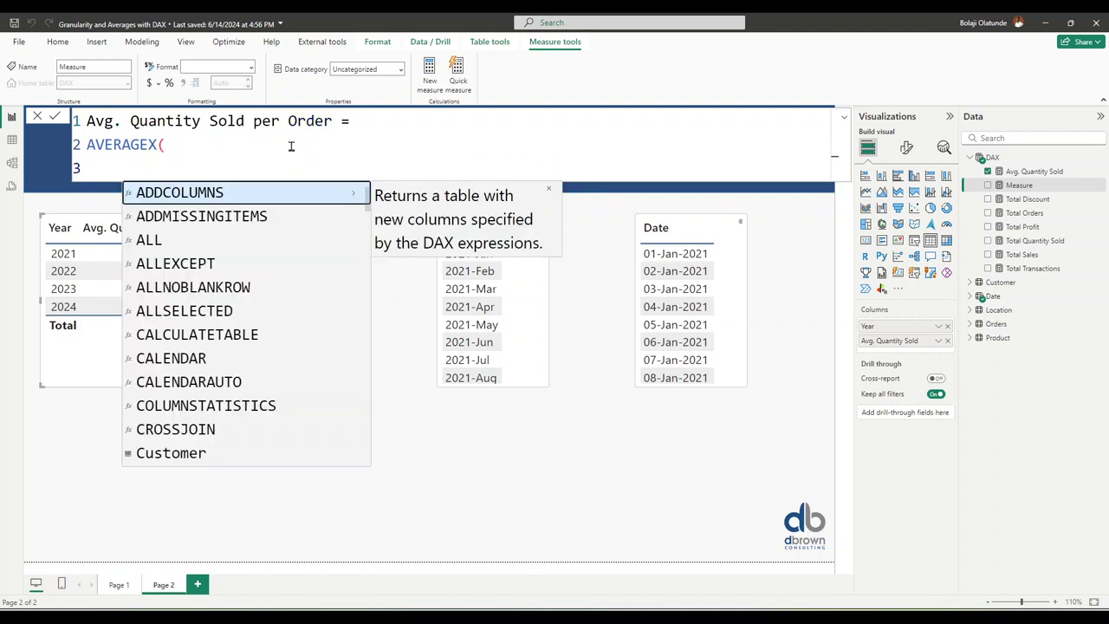
double_click(130, 145)
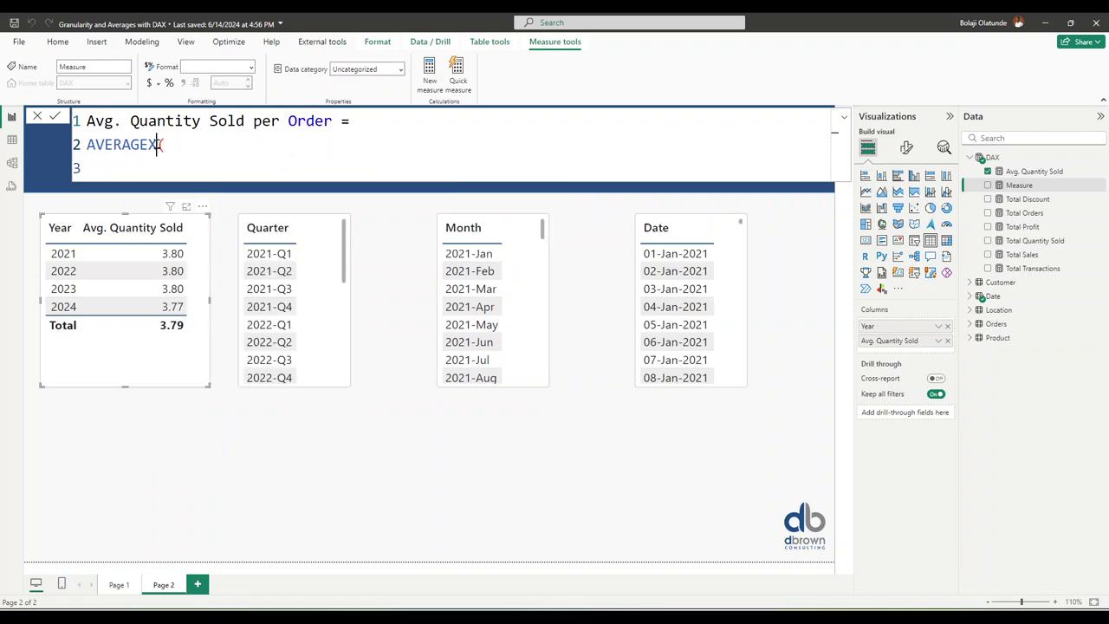
left_click(179, 147)
left_click(145, 158)
type("val")
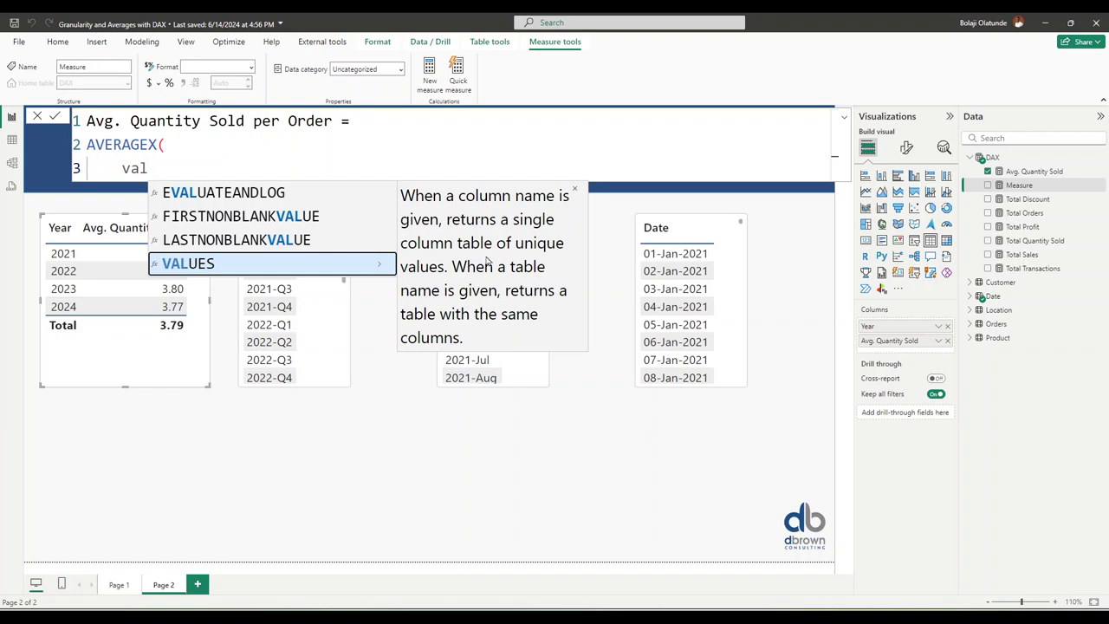
key("Tab")
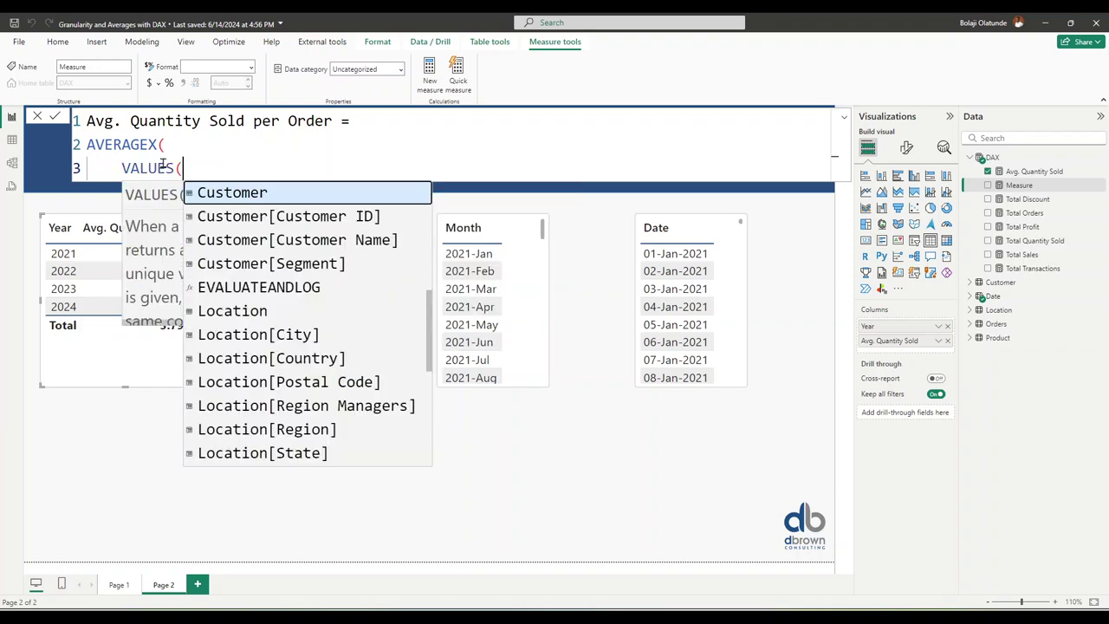
type("order")
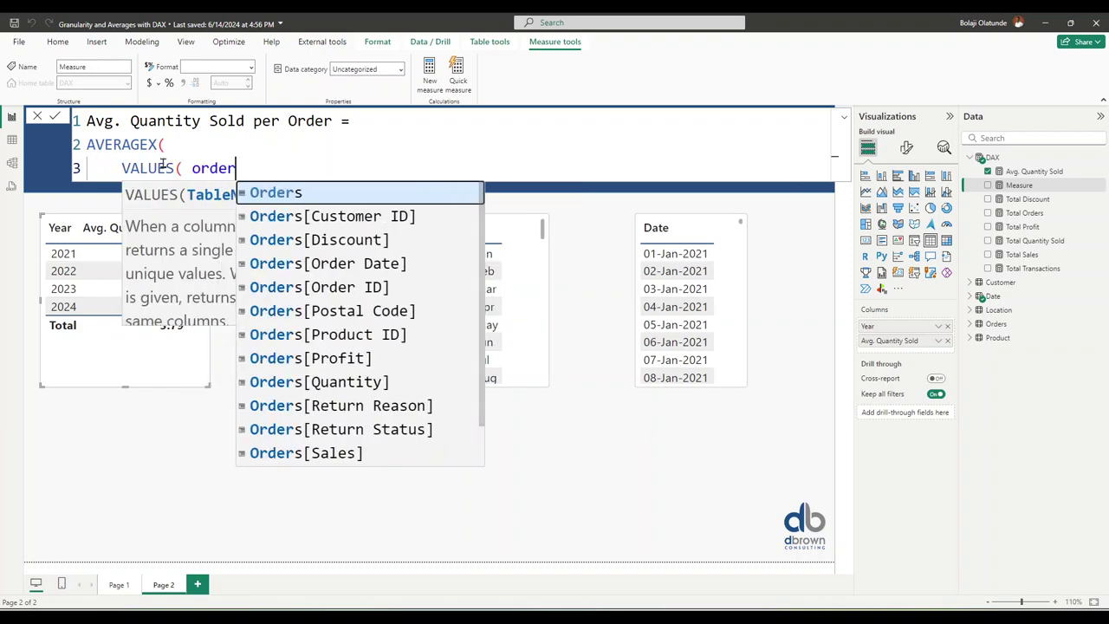
type(" id")
key("BackSpace")
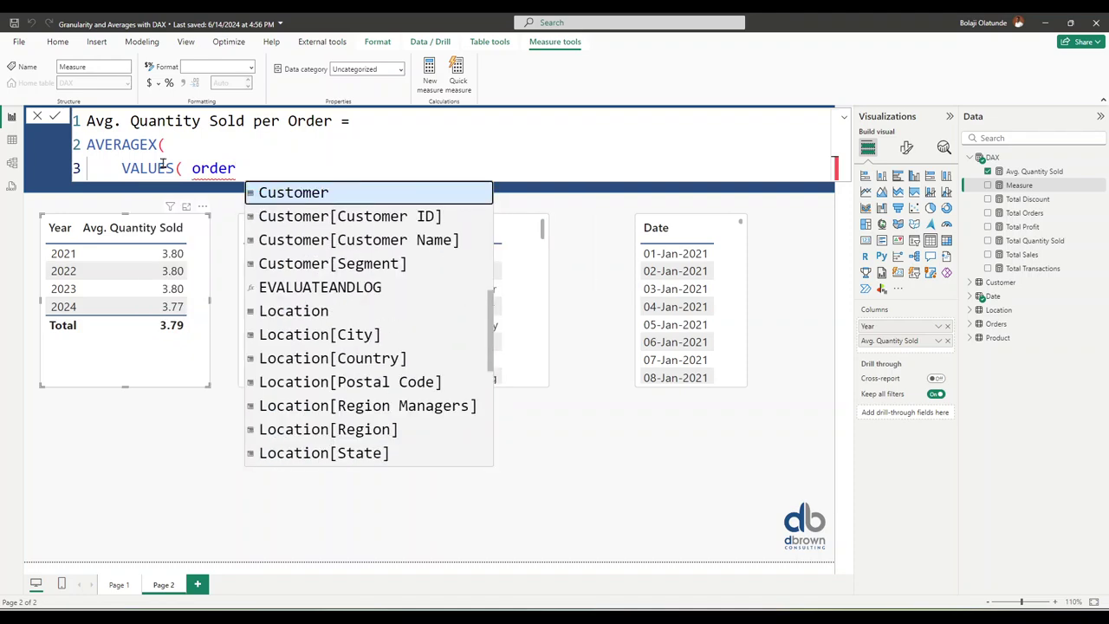
type("id")
key("Down")
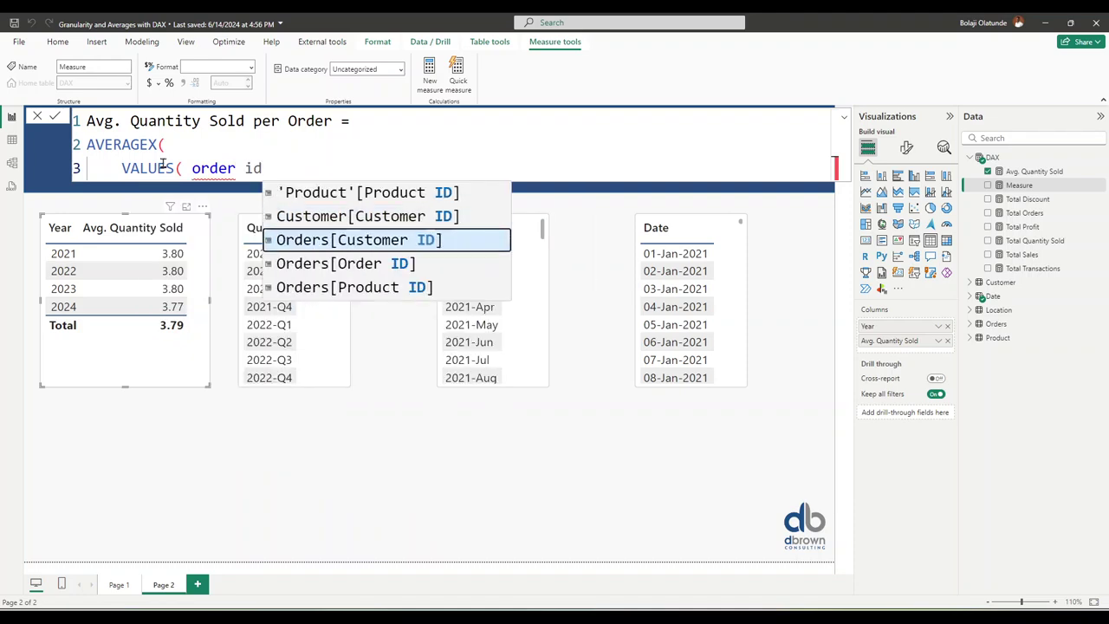
key("Tab")
key("BackSpace")
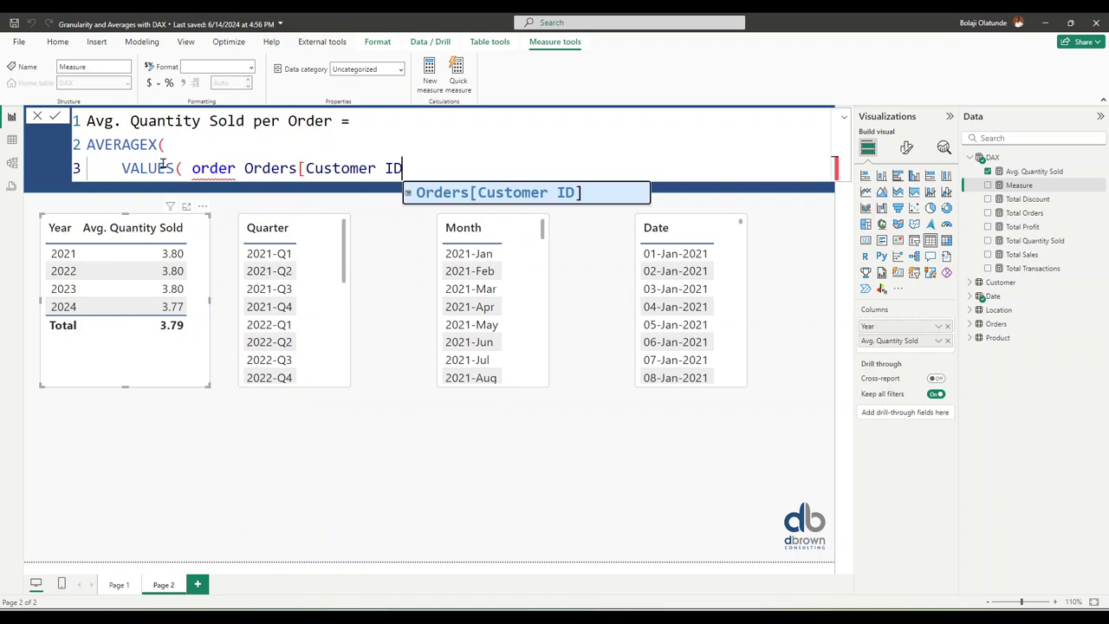
key("BackSpace")
key("BackSpace")
key("BackSpace")
key("BackSpace")
key("BackSpace")
key("BackSpace")
key("BackSpace")
key("BackSpace")
key("BackSpace")
key("BackSpace")
key("BackSpace")
key("BackSpace")
key("BackSpace")
key("BackSpace")
key("BackSpace")
key("BackSpace")
key("BackSpace")
key("BackSpace")
key("BackSpace")
key("BackSpace")
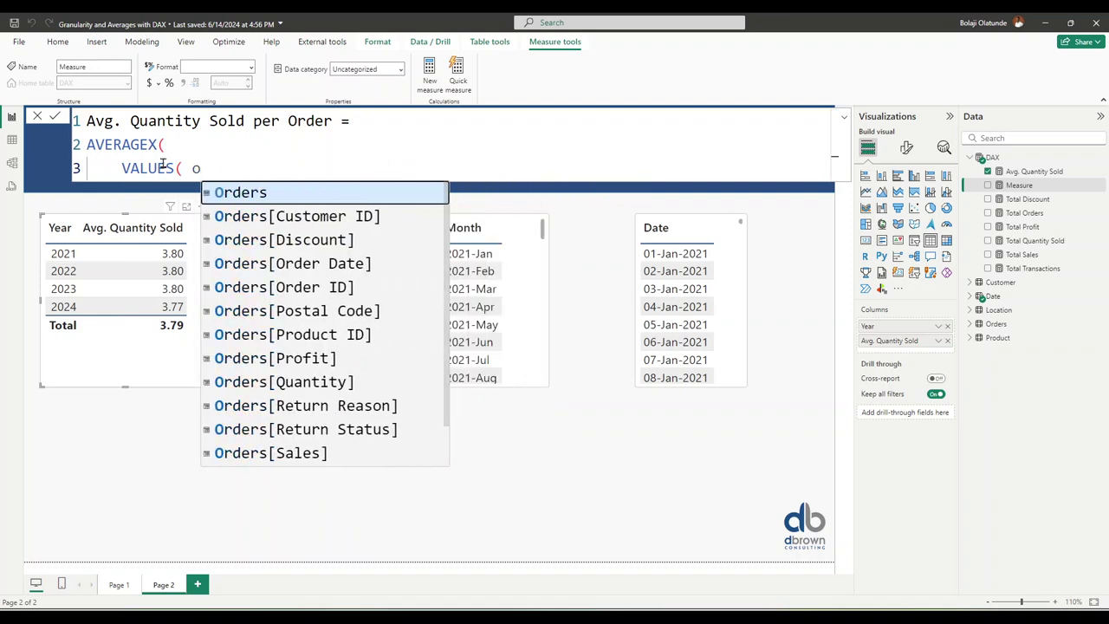
Complete the VALUES function with Orders[Order ID], close it and end the argument with a comma.
key("Tab")
type("[")
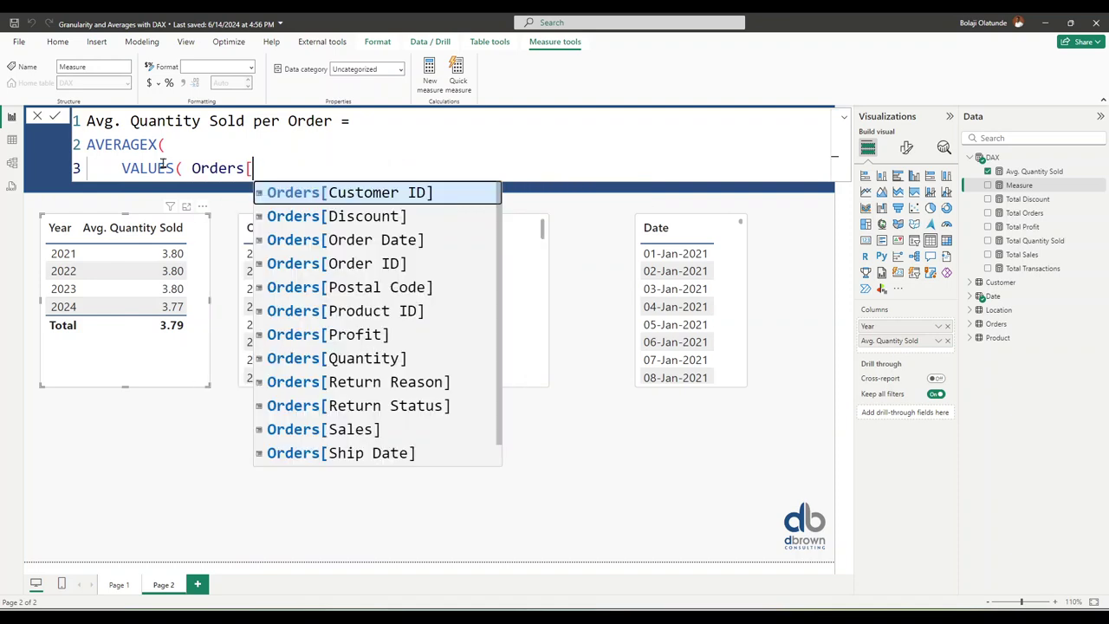
type("or")
key("Down")
key("Tab")
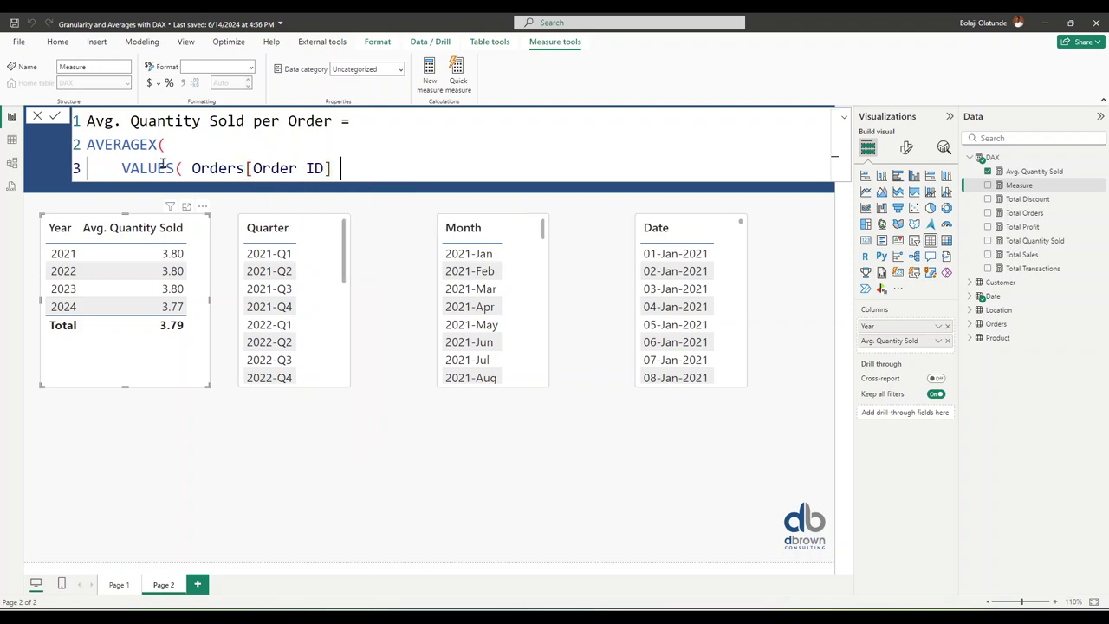
type(")")
type(",")
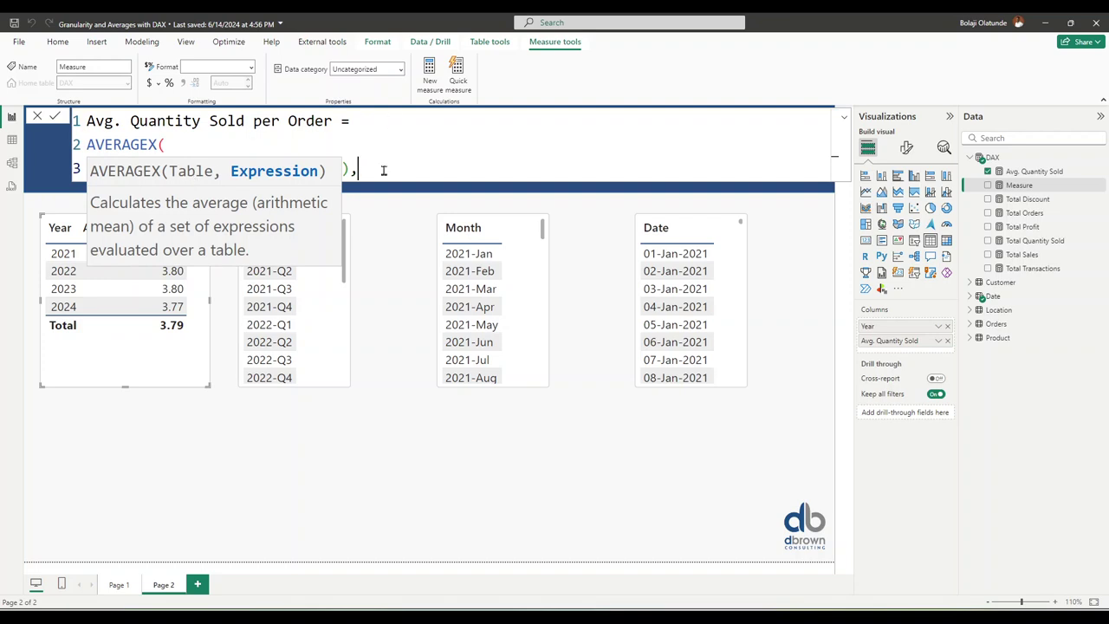
Add [Total Quantity Sold] on its own line as the AVERAGEX expression, close the function and commit the measure.
key("shift+Return")
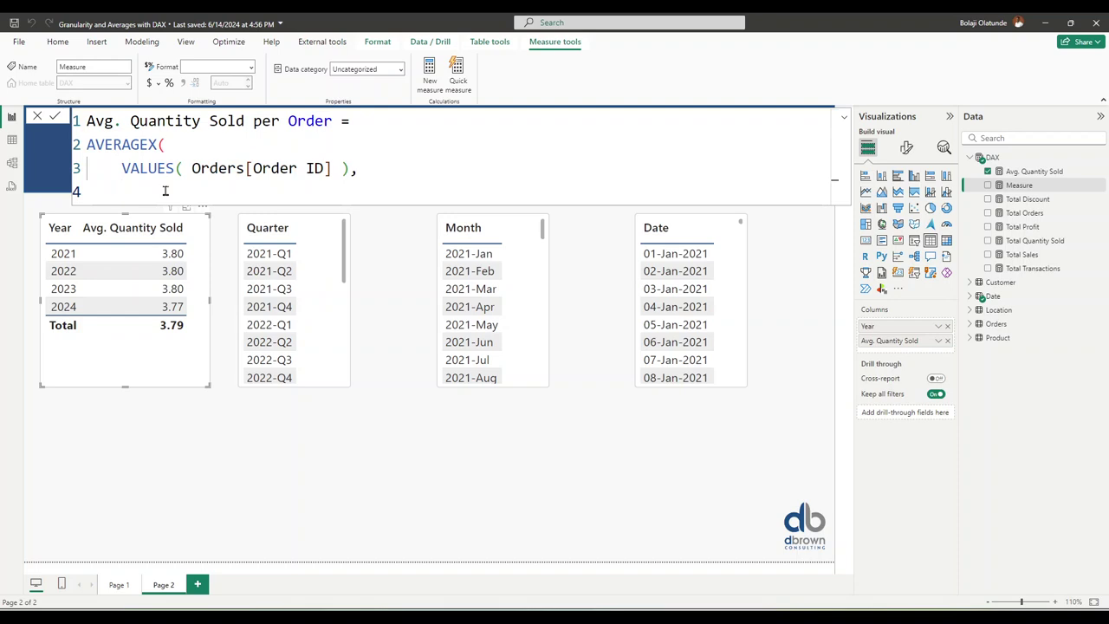
type("[to")
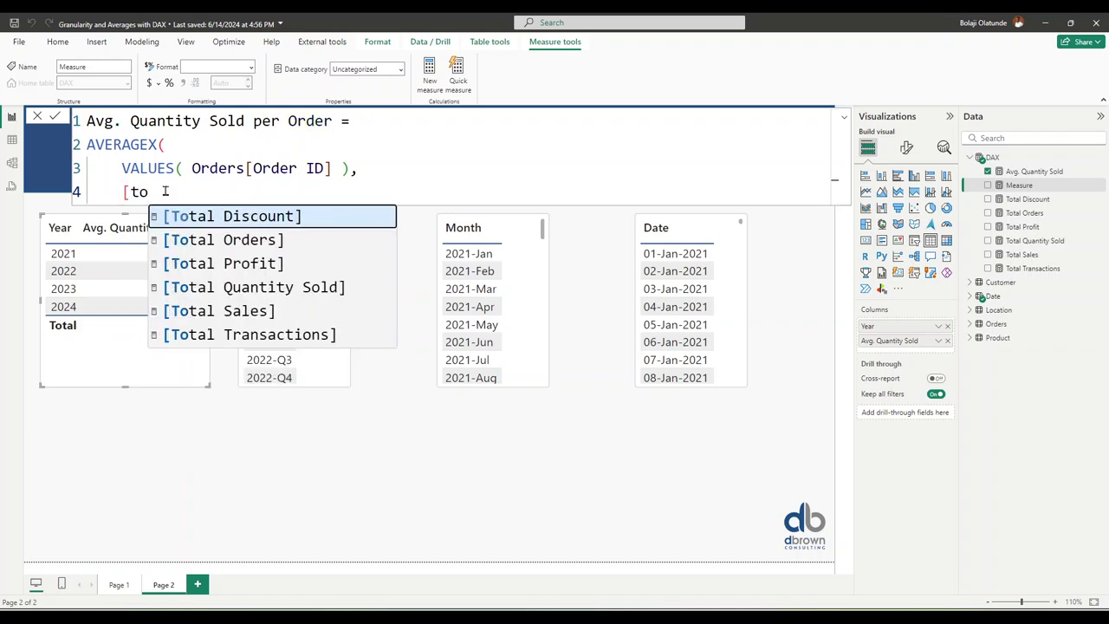
key("Down")
key("Down")
key("Down")
key("Tab")
key("Return")
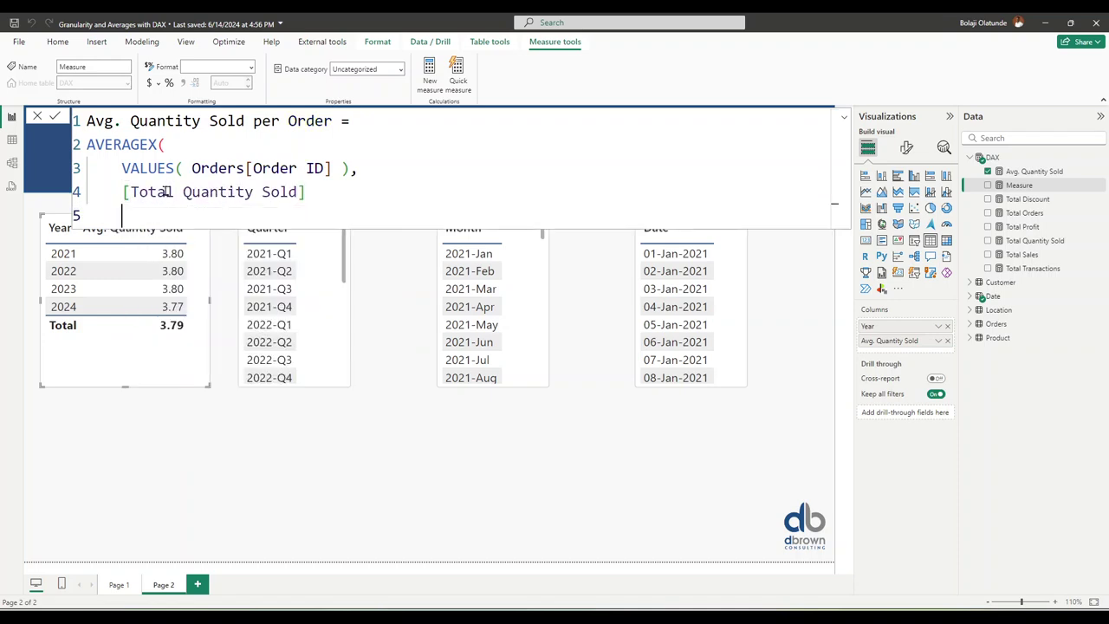
type(")")
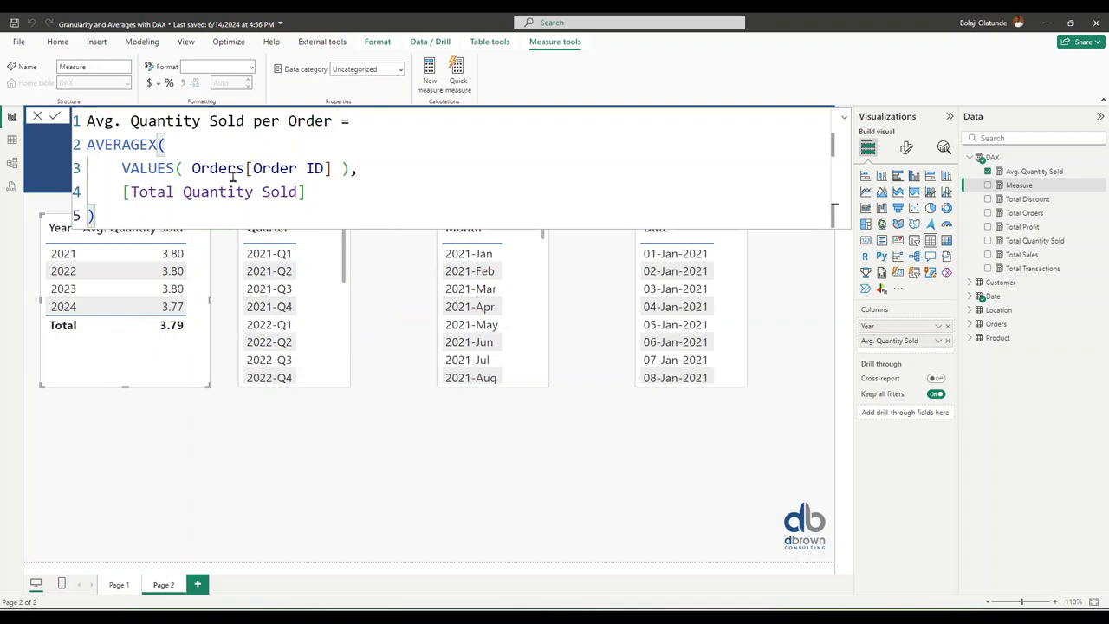
left_click_drag(121, 168, 362, 168)
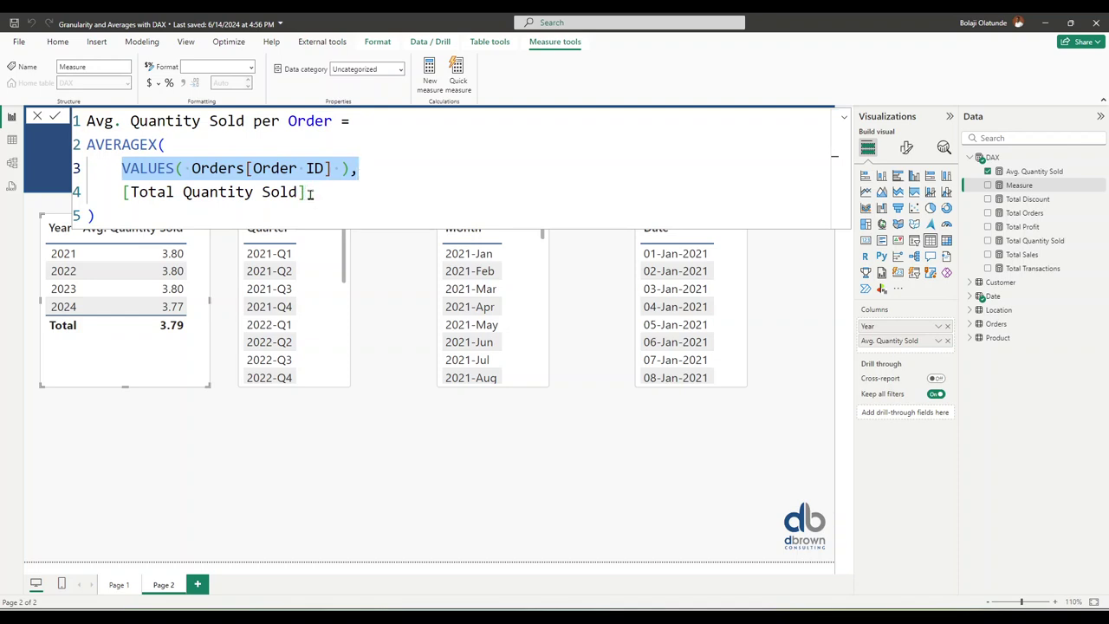
left_click_drag(305, 192, 121, 193)
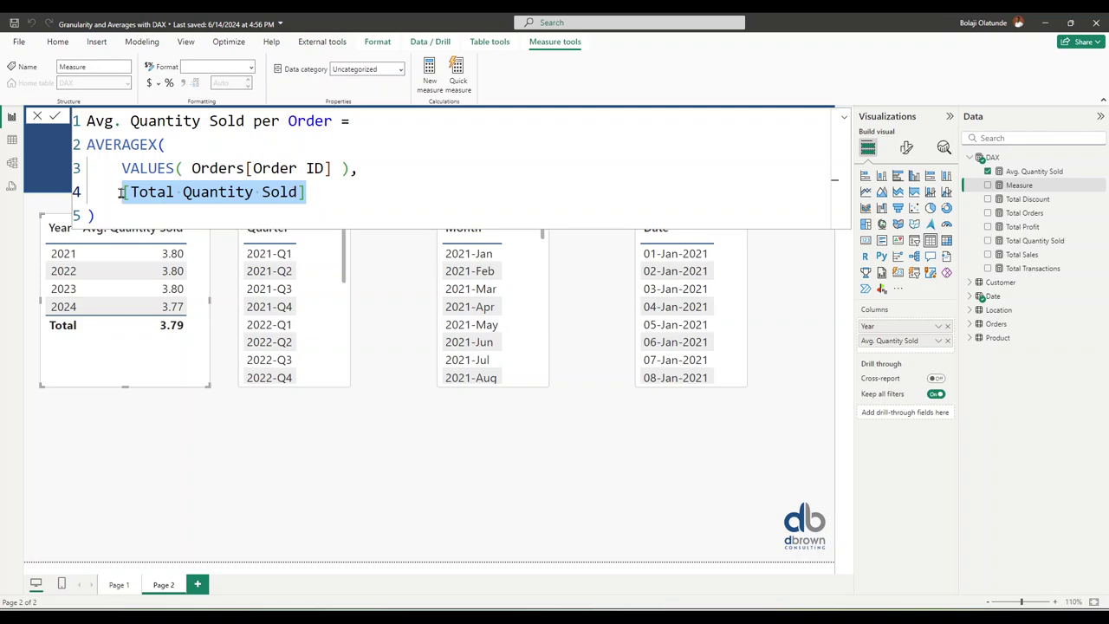
left_click(103, 216)
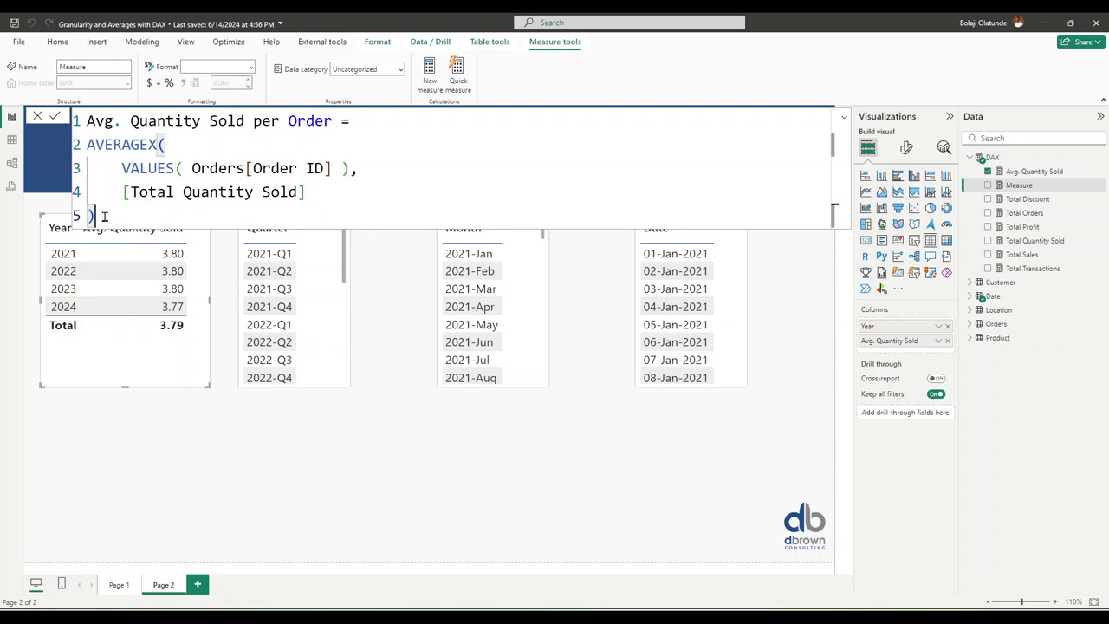
key("Return")
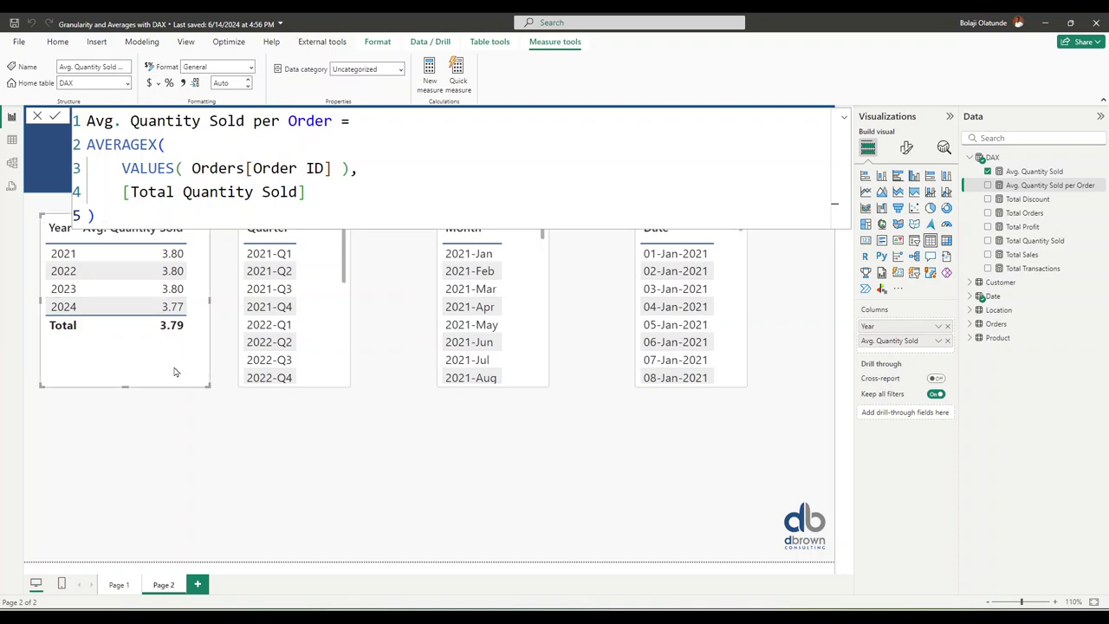
Move the Year table below the Quarter table's row, widened, and add the Avg. Quantity Sold per Order measure to it.
left_click_drag(164, 372, 191, 516)
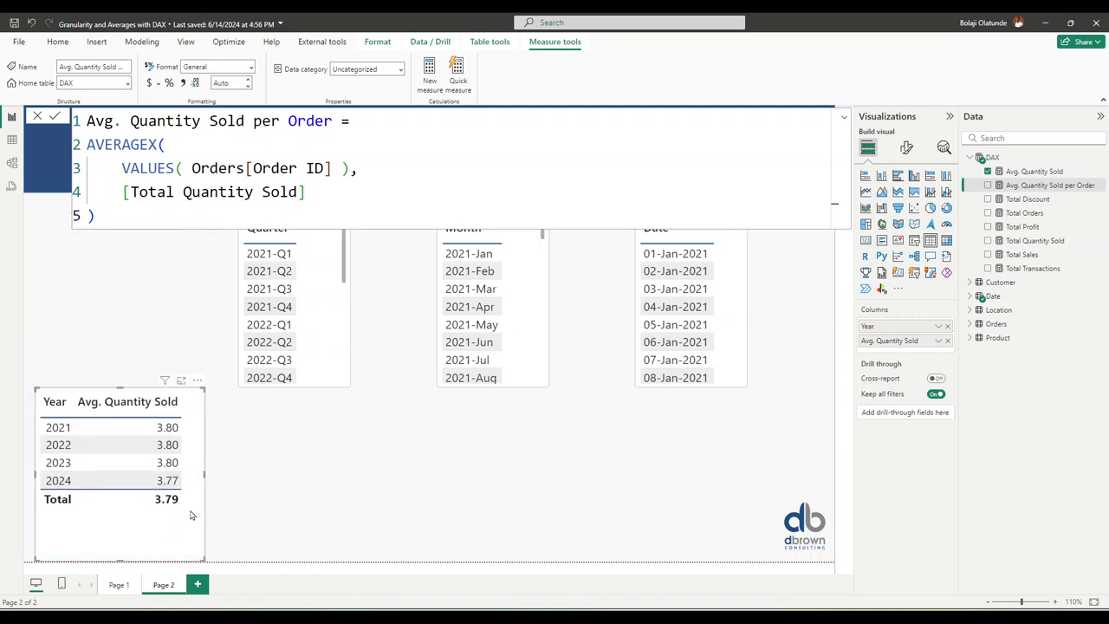
left_click_drag(205, 479, 312, 478)
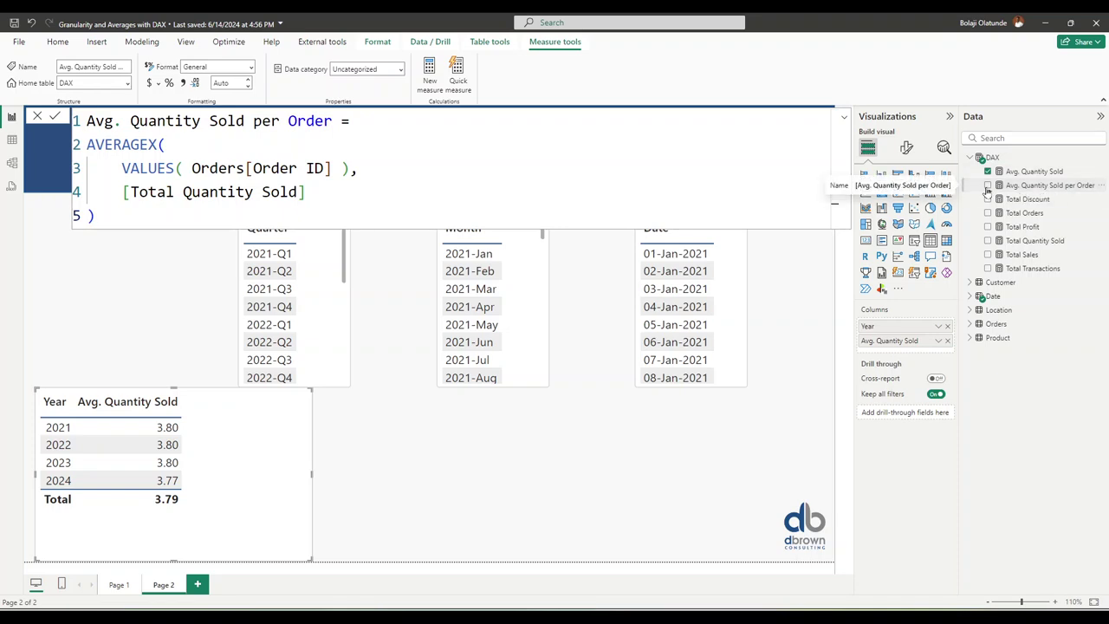
left_click_drag(987, 191, 384, 427)
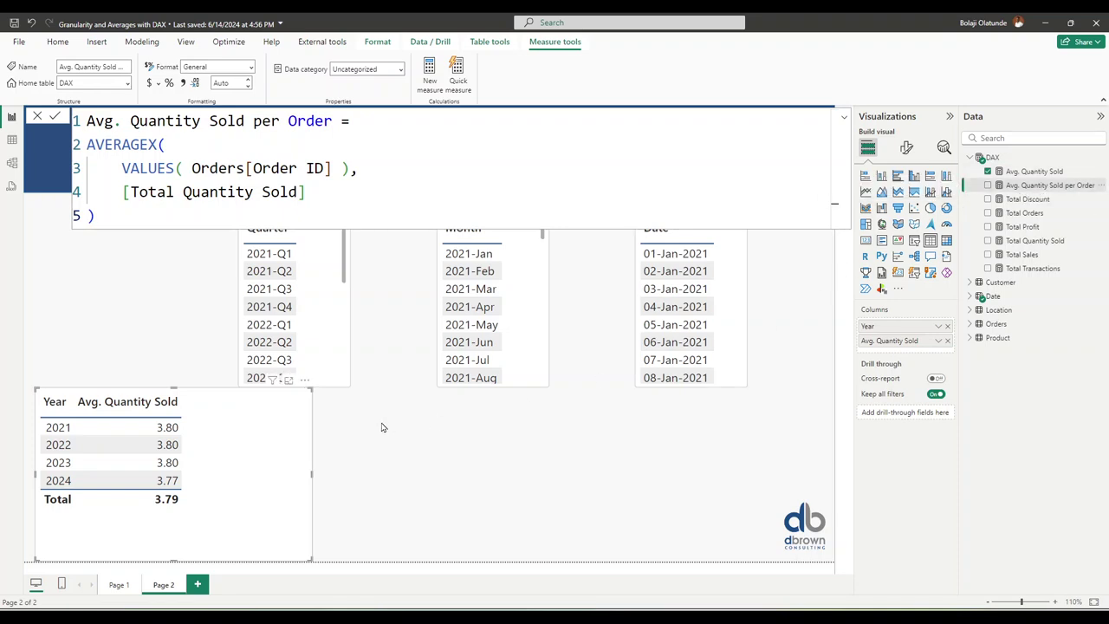
left_click(998, 186)
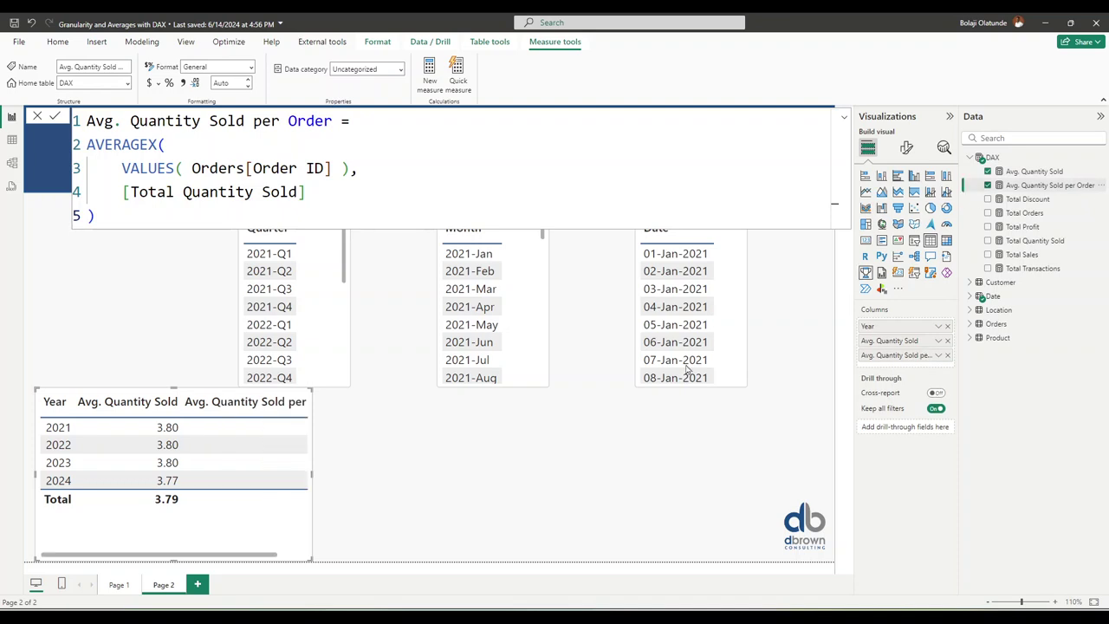
Narrow both measure columns so their headers wrap, and reposition and resize the Year table at the page's lower-left corner.
left_click_drag(255, 545, 334, 556)
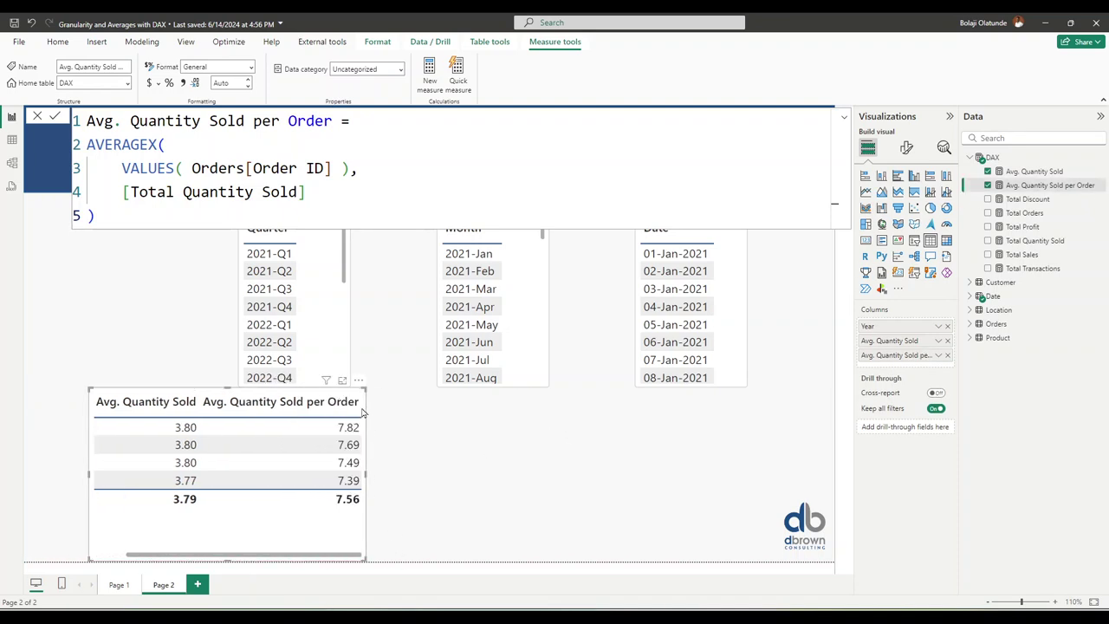
left_click_drag(359, 415, 329, 416)
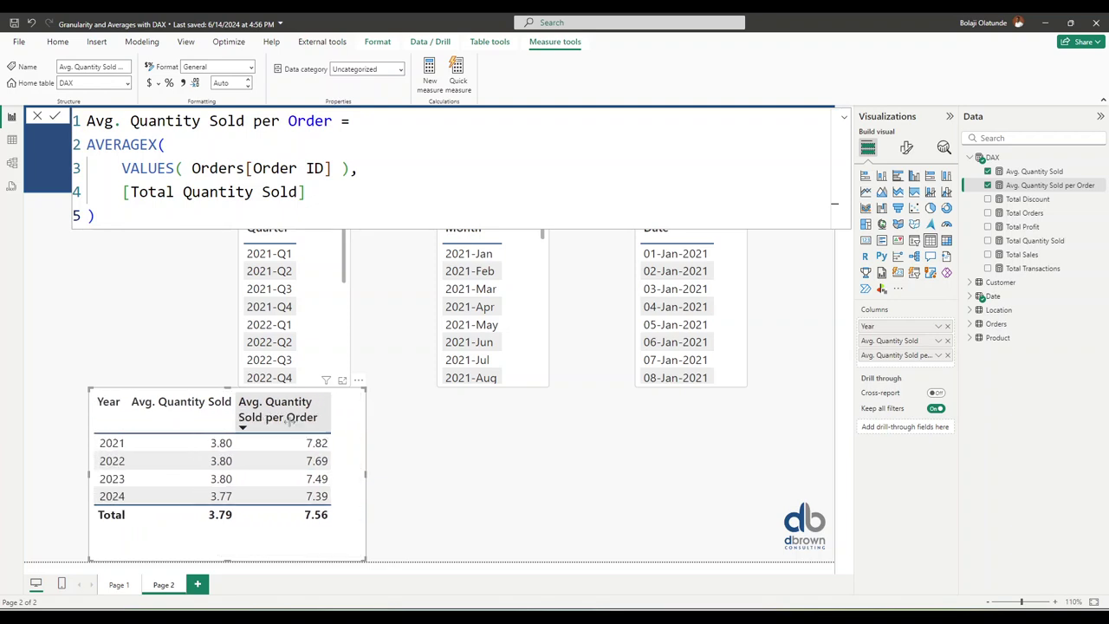
left_click_drag(149, 534, 71, 533)
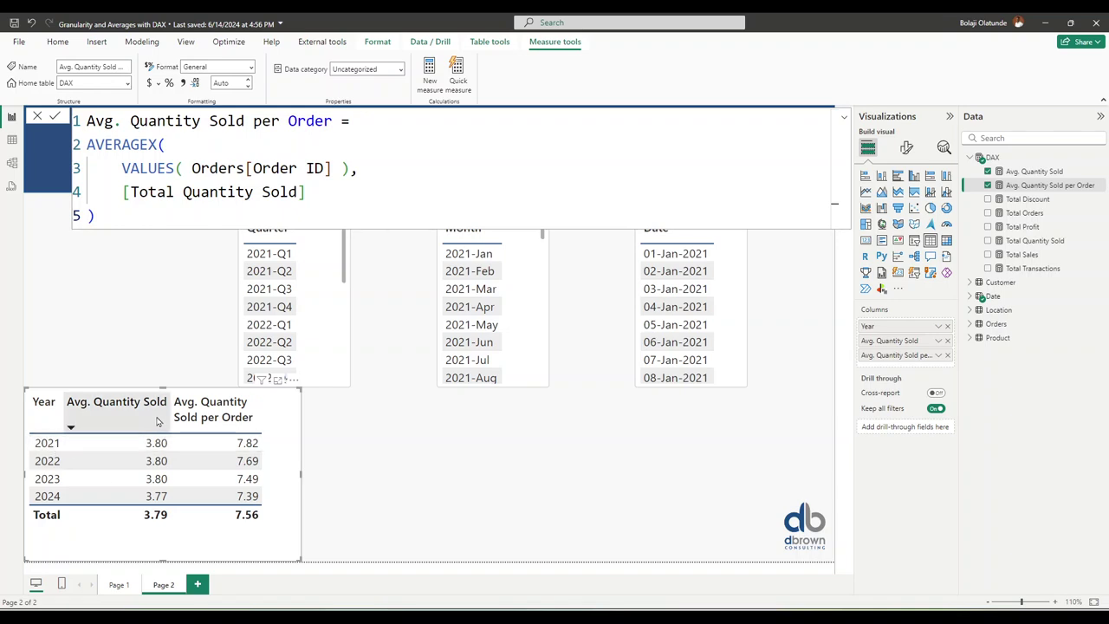
left_click_drag(167, 422, 145, 422)
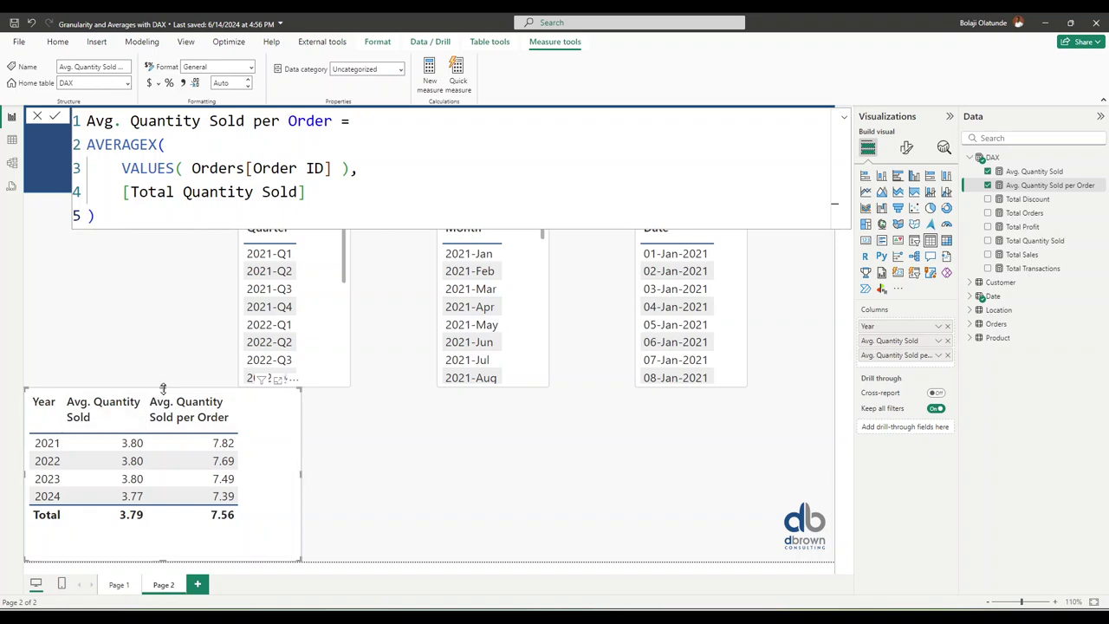
left_click_drag(163, 387, 163, 400)
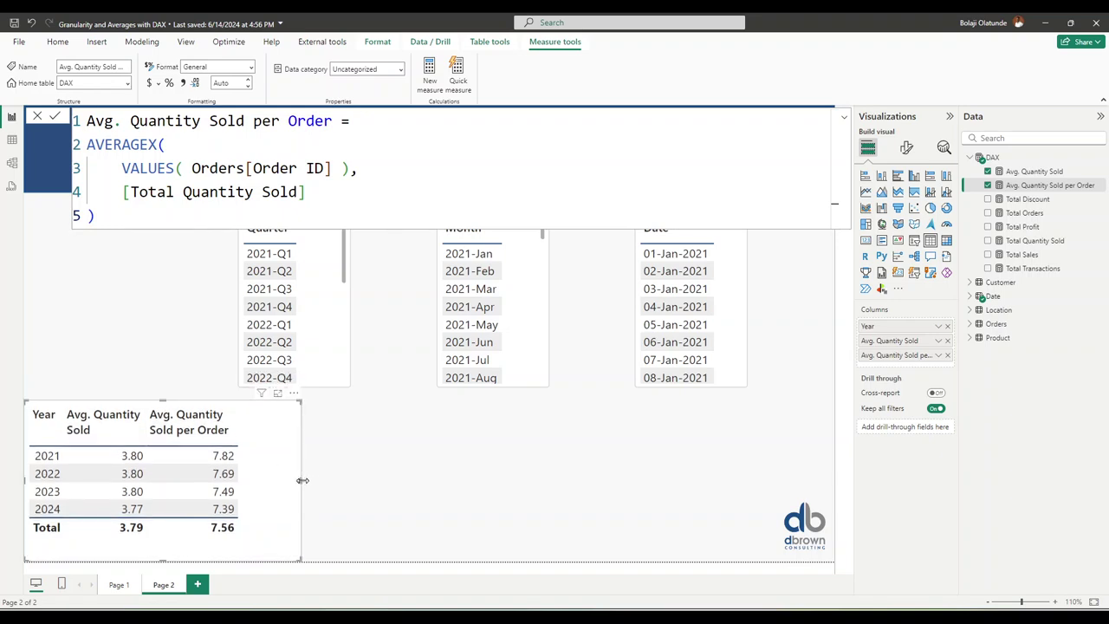
left_click_drag(302, 480, 343, 486)
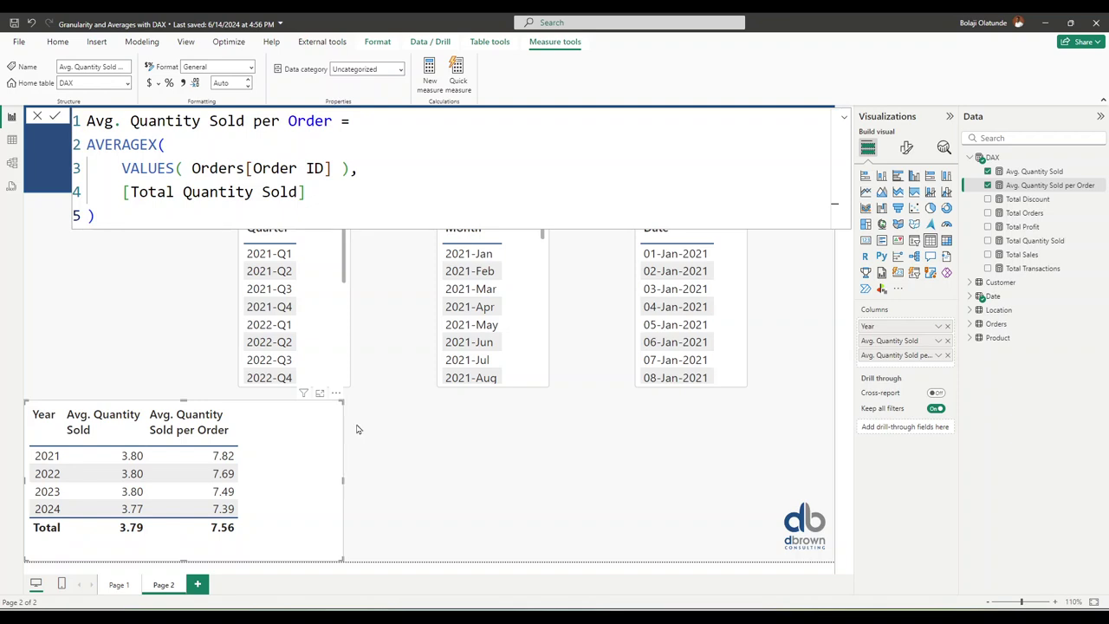
Copy the whole Avg. Quantity Sold per Order formula and paste it into a new measure in the DAX table.
left_click(103, 217)
left_click_drag(102, 217, 74, 124)
key("ctrl+c")
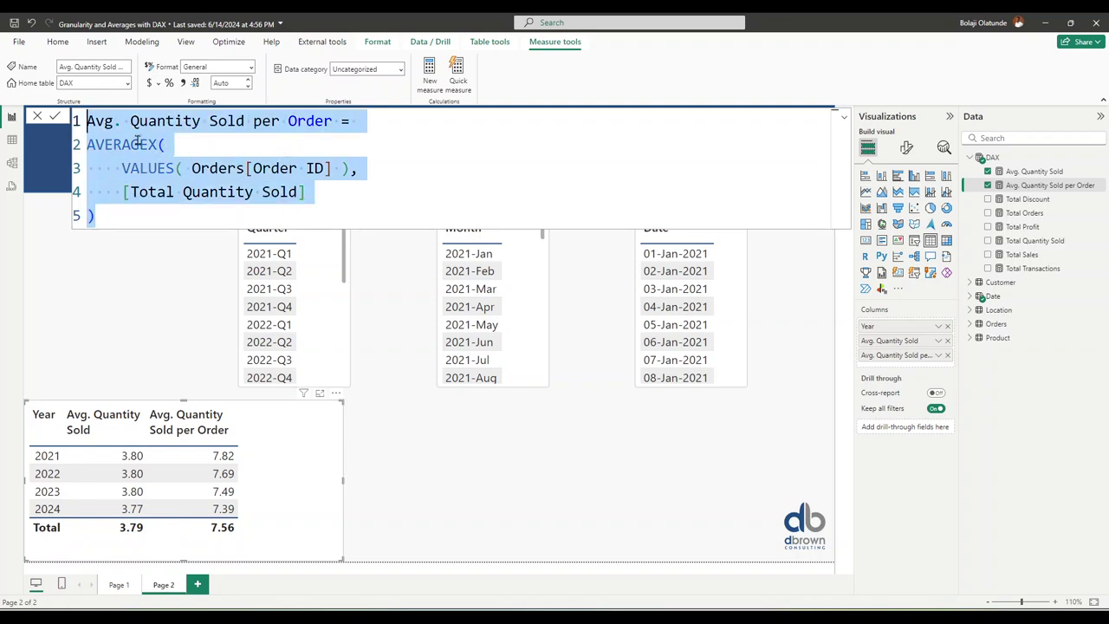
left_click(107, 211)
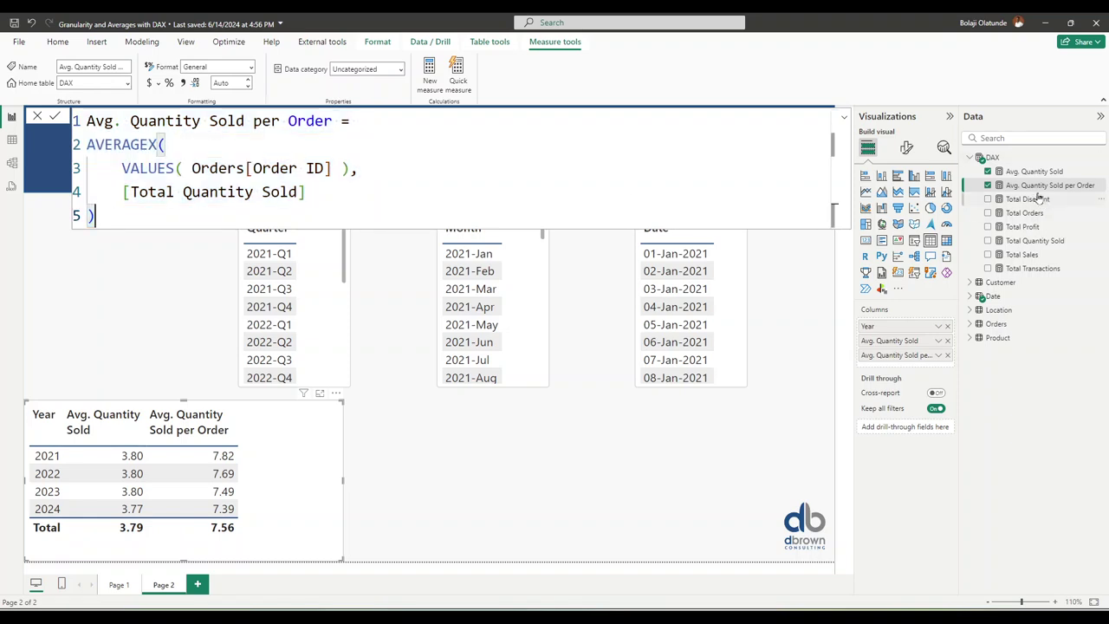
right_click(988, 185)
left_click(988, 222)
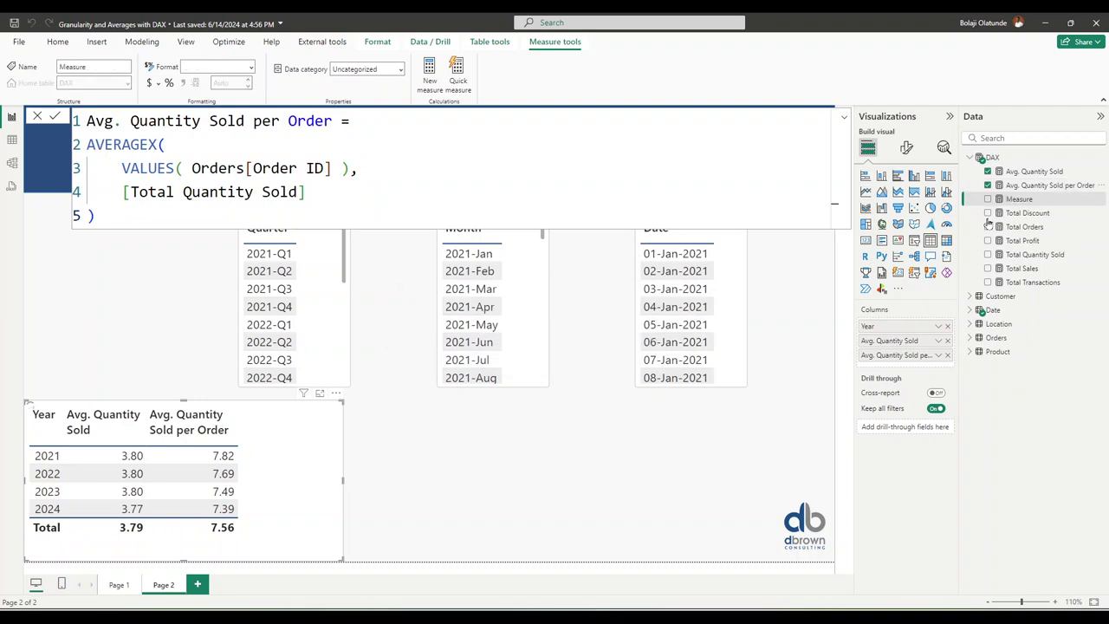
key("ctrl+v")
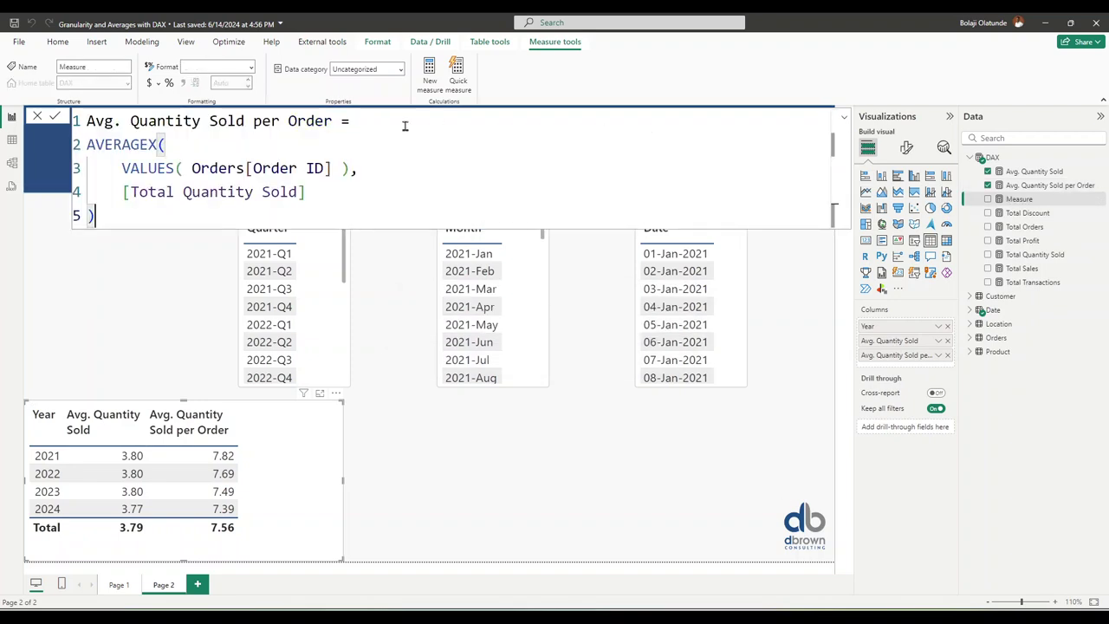
Rename the pasted measure to Avg. Order Value in the first line of its formula.
left_click_drag(130, 122, 330, 125)
type("Order ")
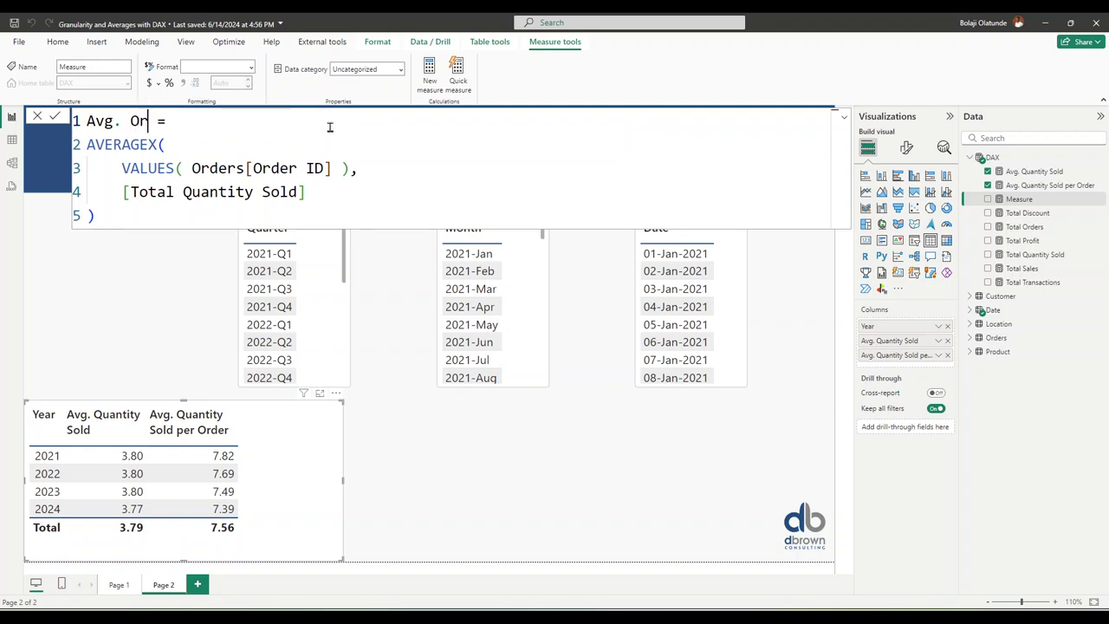
type("Value")
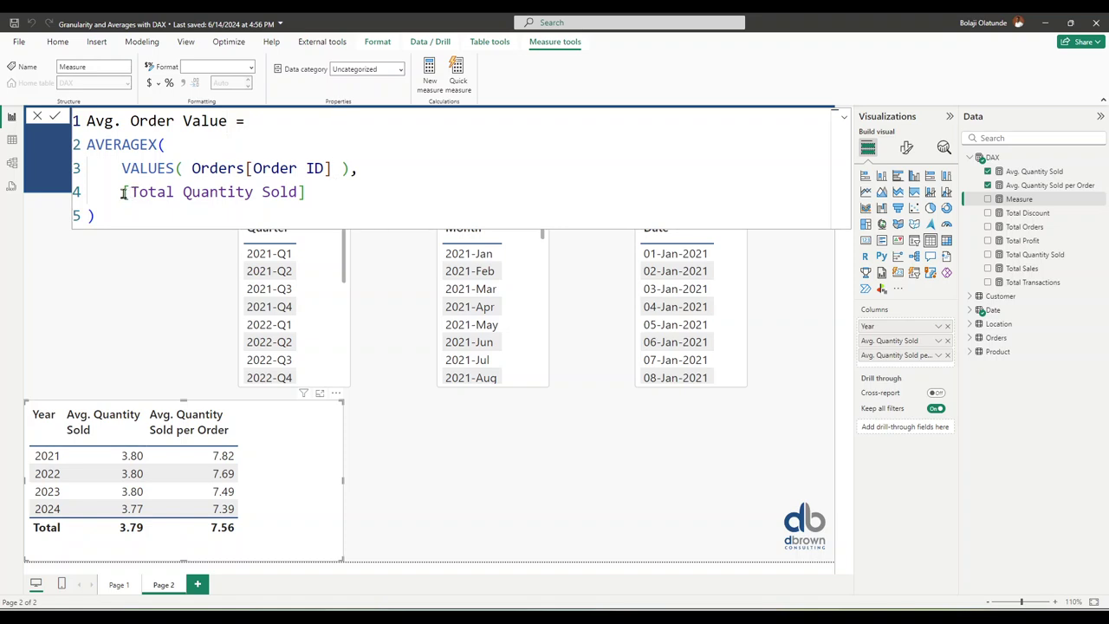
Replace [Total Quantity Sold] with [Total Sales] as the AVERAGEX expression and commit the Avg. Order Value measure.
left_click_drag(124, 194, 305, 194)
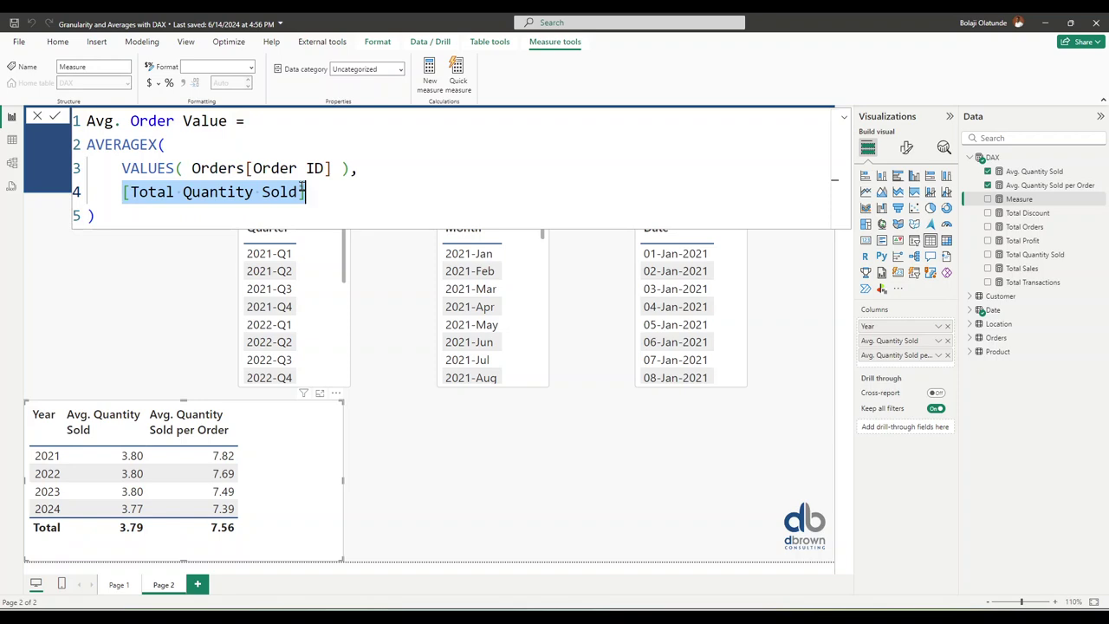
key("BackSpace")
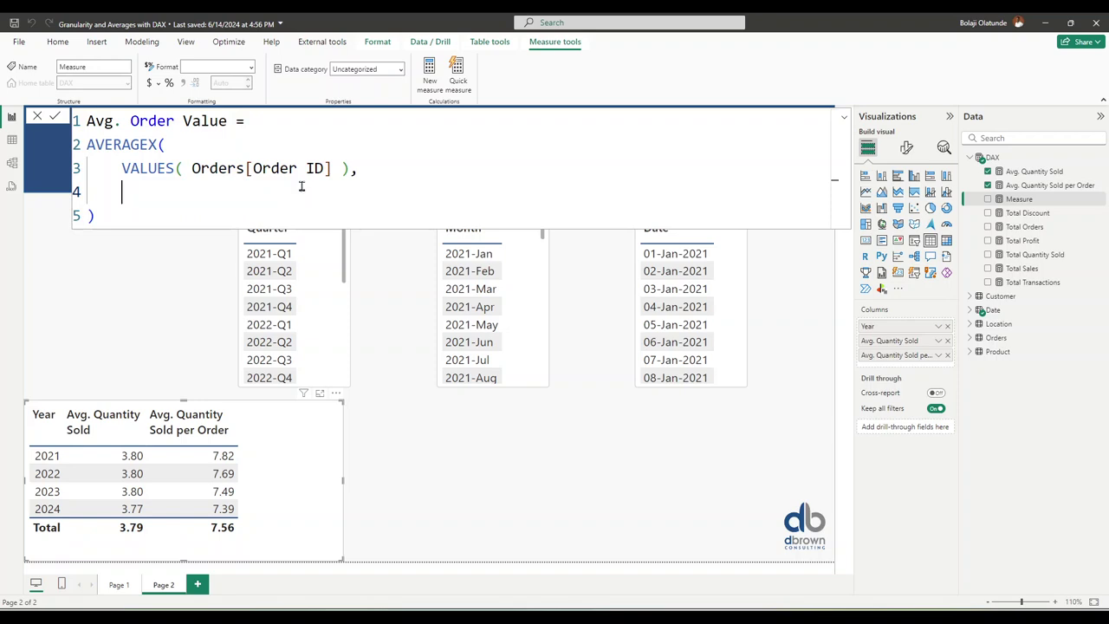
type("[toa")
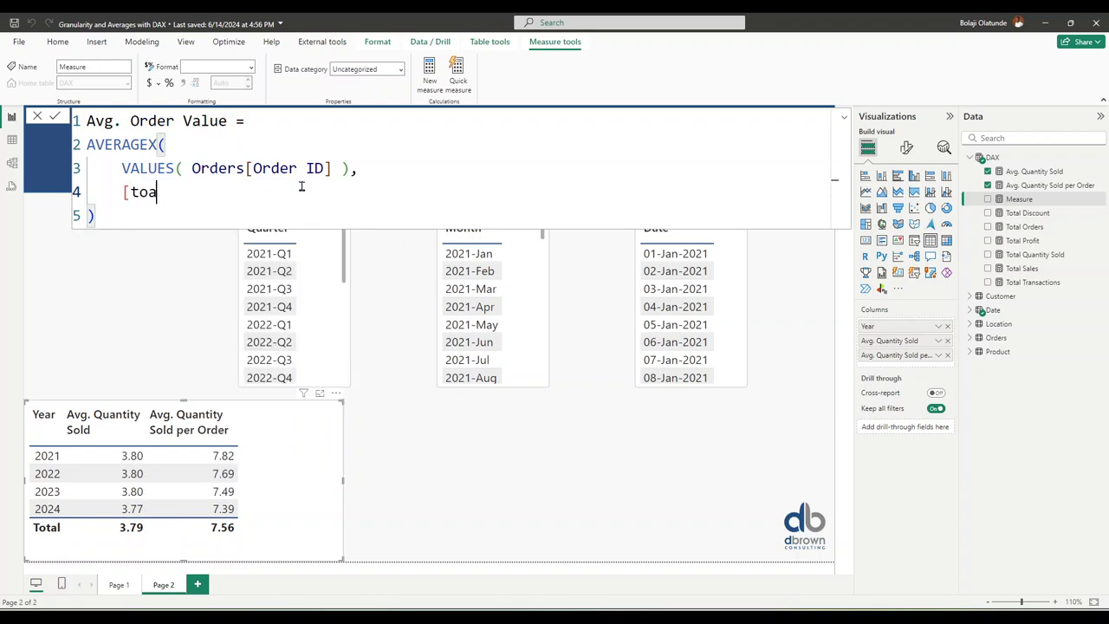
key("BackSpace")
type("ta")
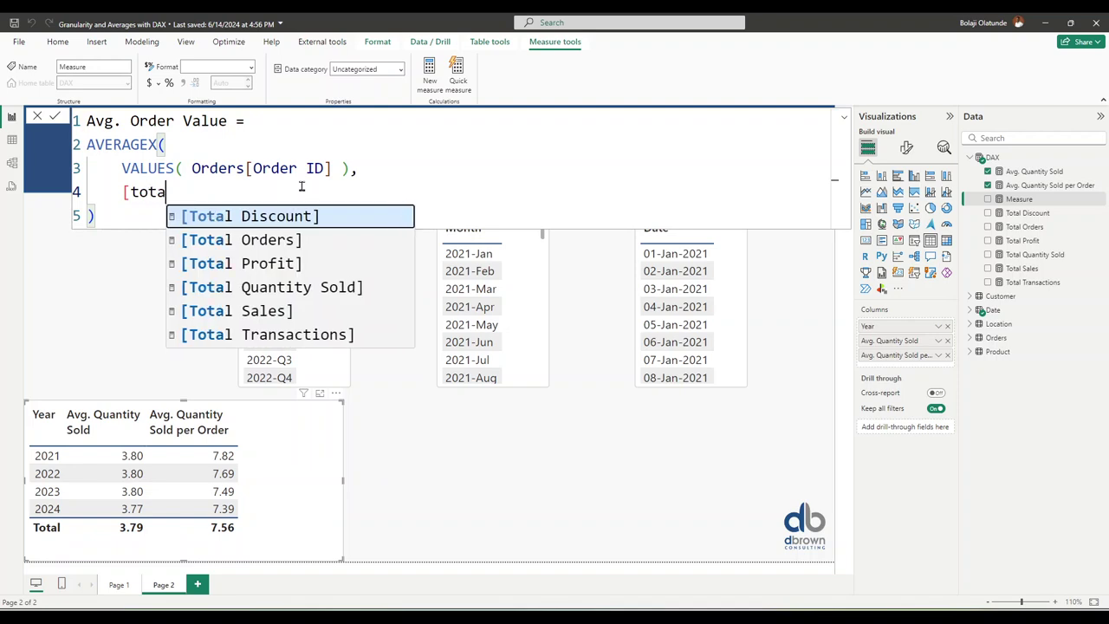
key("Down")
key("Down")
key("Down")
key("Down")
key("Tab")
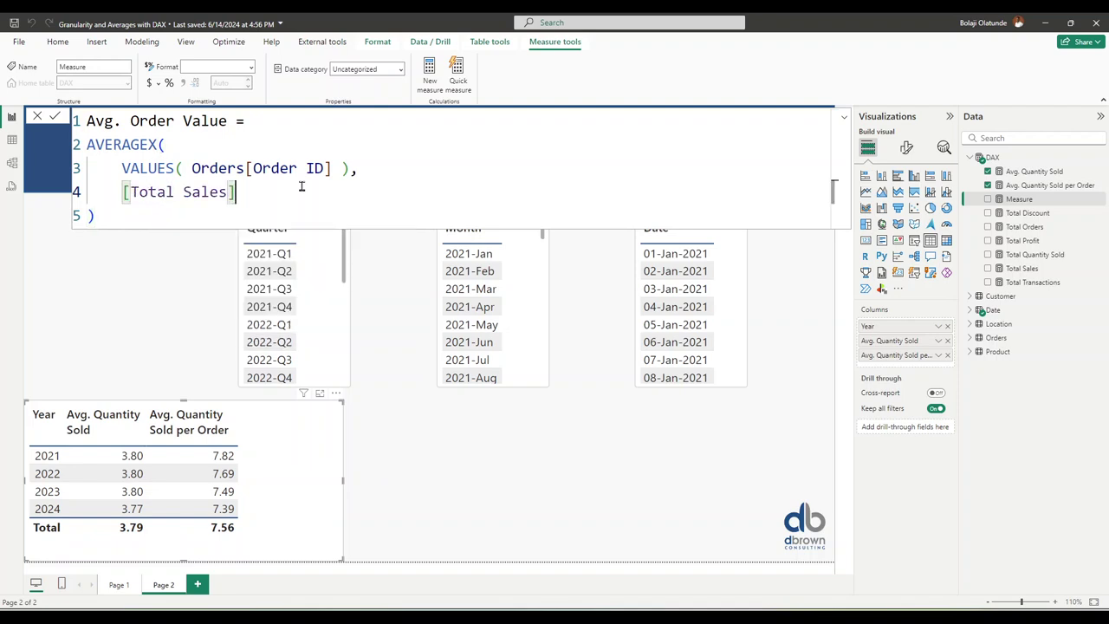
key("Return")
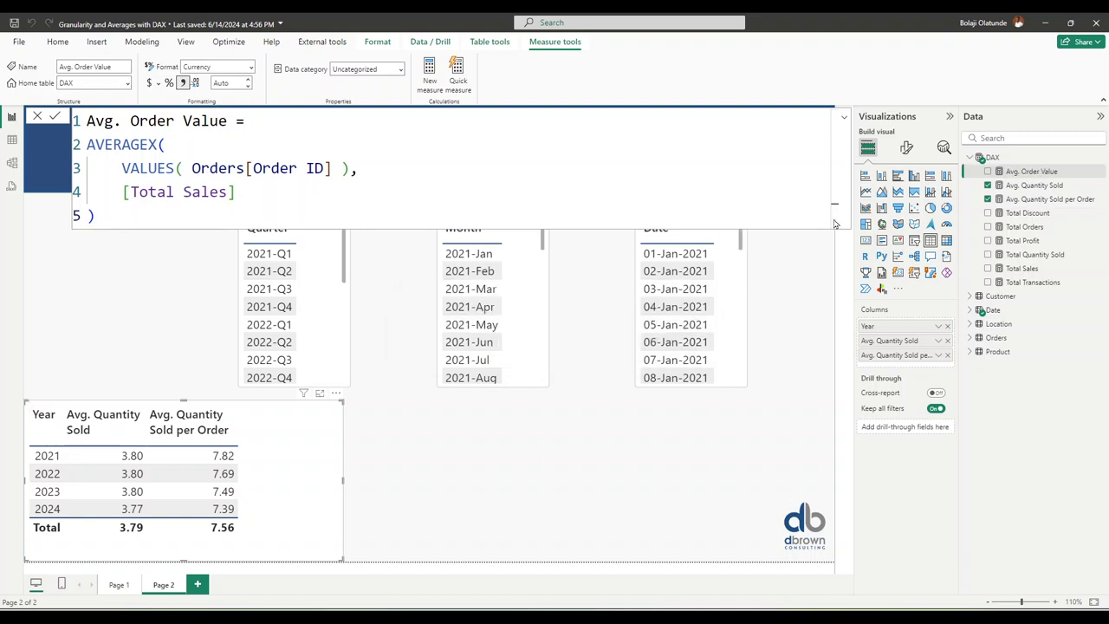
Add the Avg. Order Value measure to the Year table and format it to 2 decimal places.
left_click(988, 171)
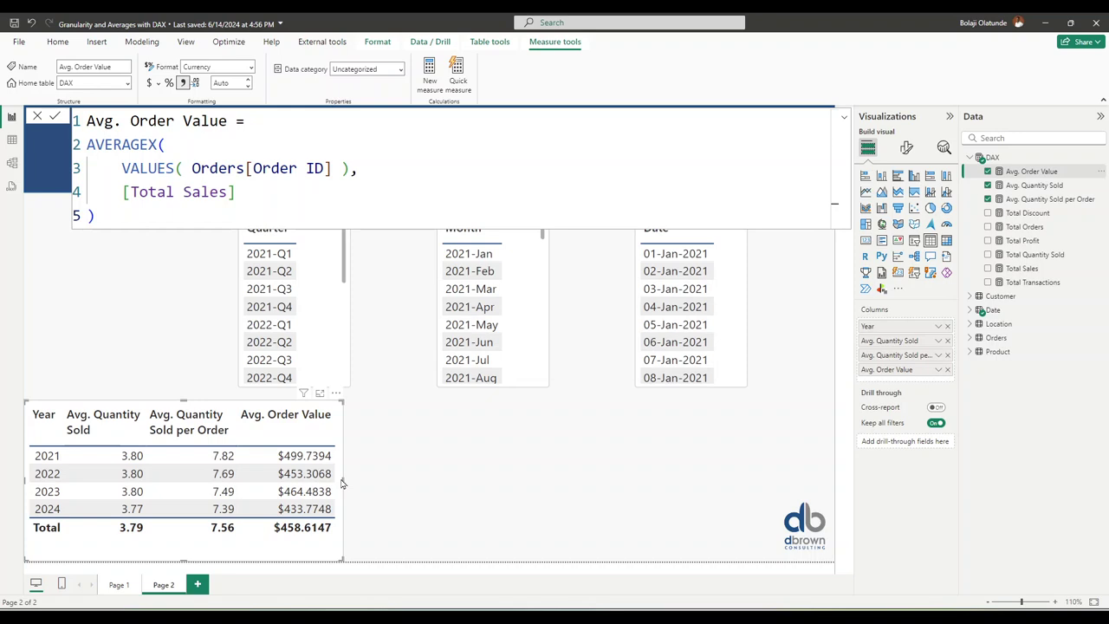
left_click(223, 82)
key("Return")
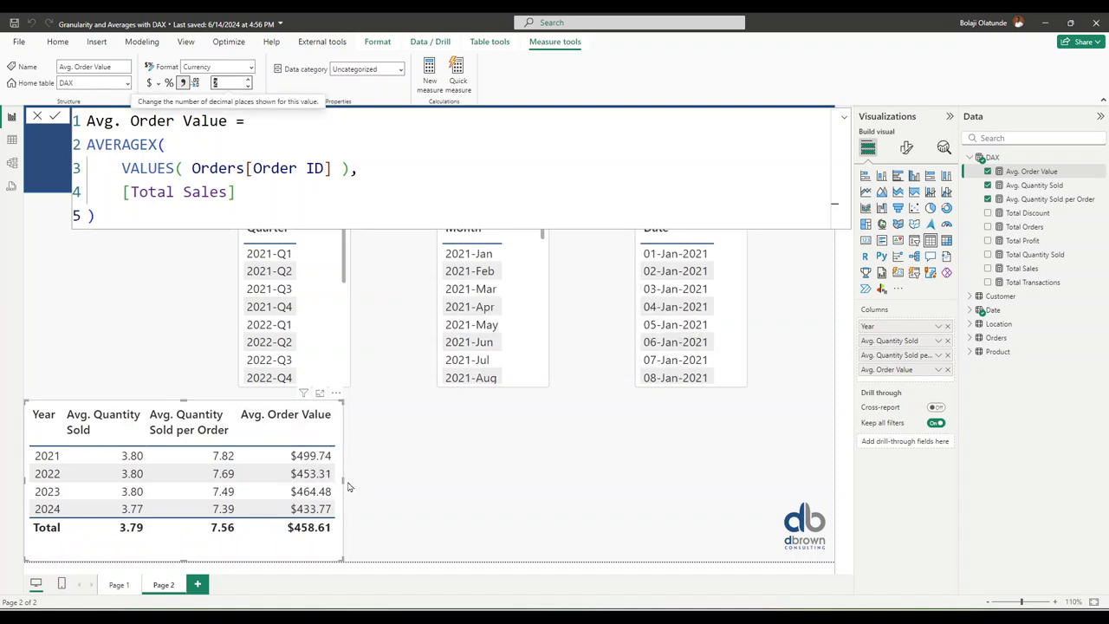
Widen the Year table slightly, lower its upper edge a little, and deselect it.
left_click_drag(347, 486, 359, 486)
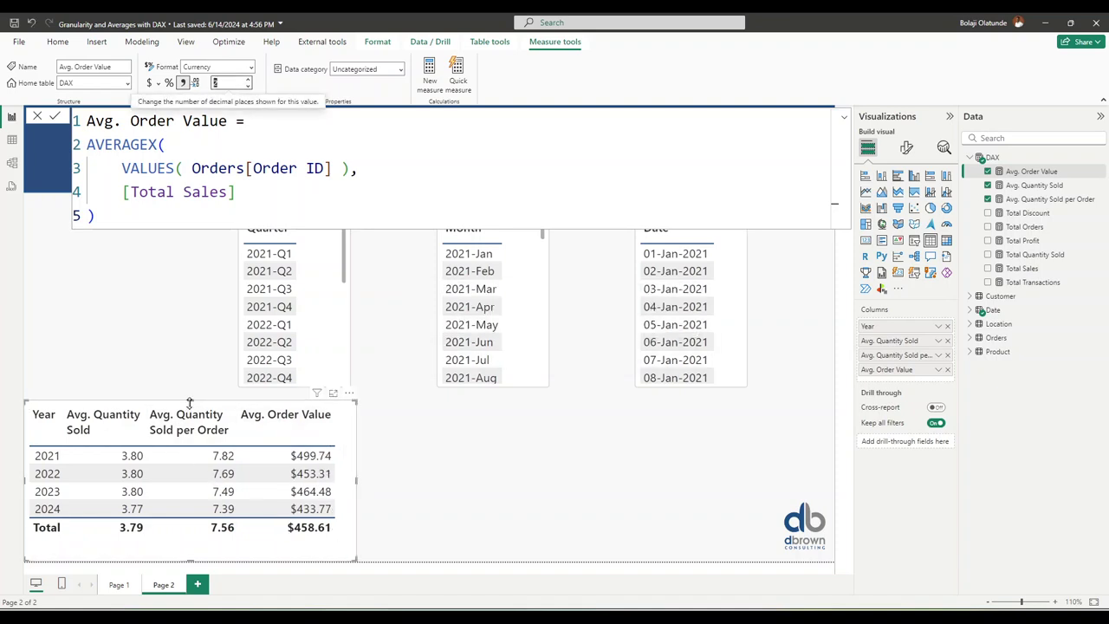
left_click_drag(190, 403, 189, 410)
left_click(419, 486)
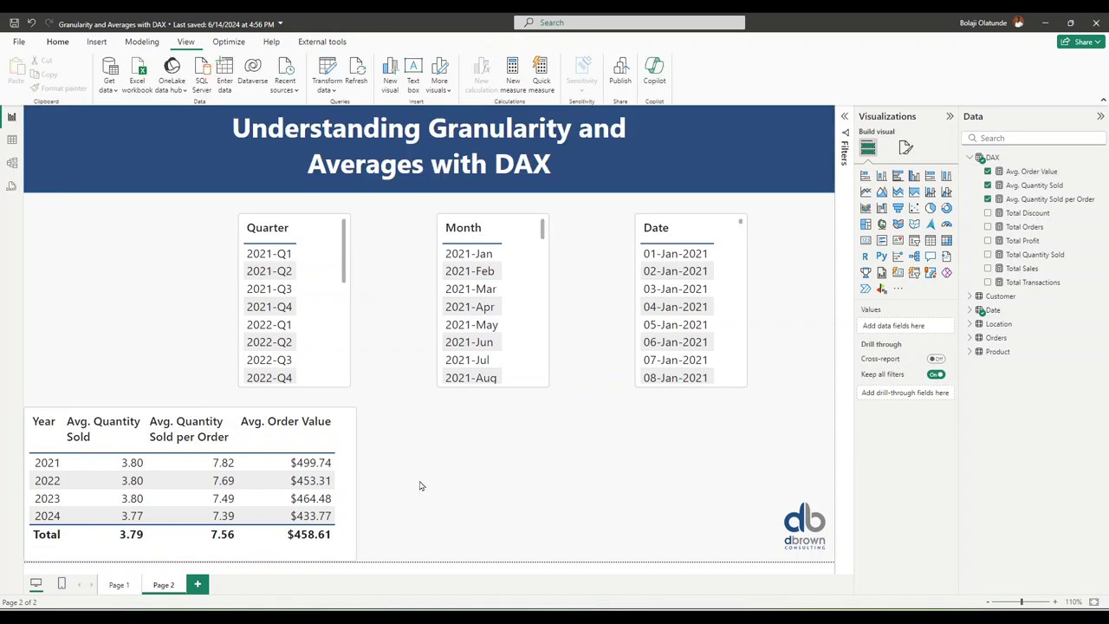